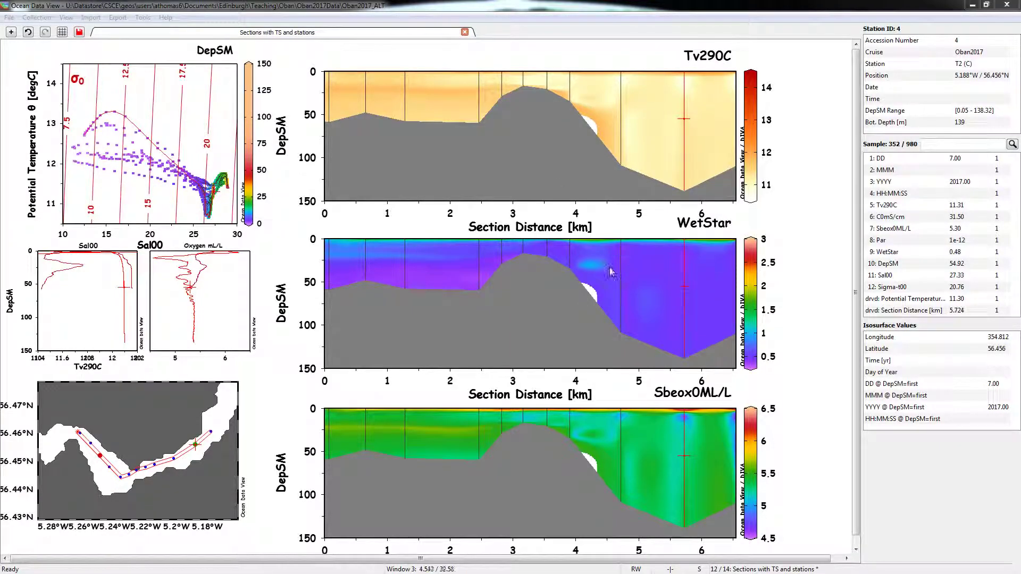
Delete the WetStar and Tv290C temperature section windows from the canvas layout.
right_click(797, 374)
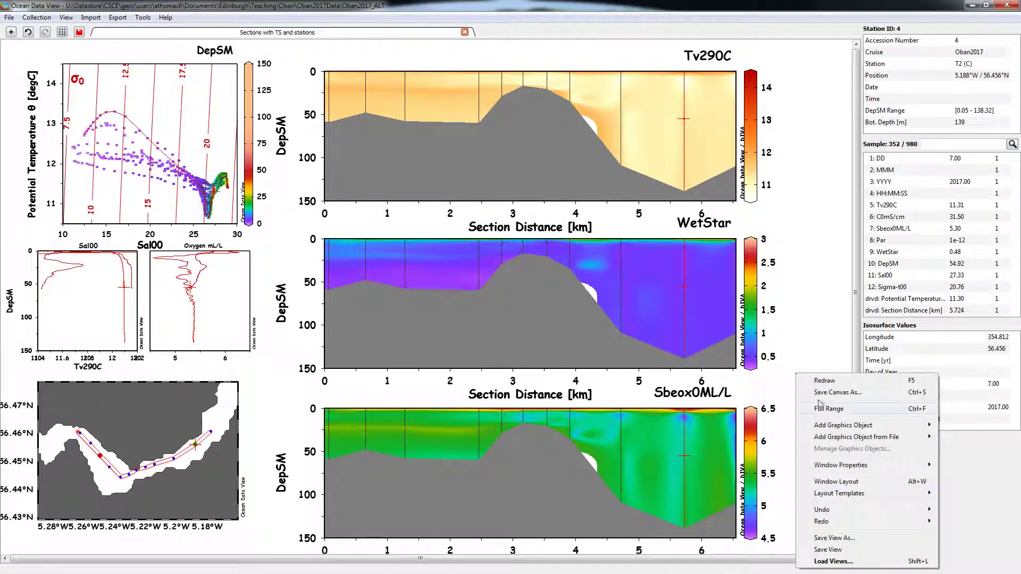
click(833, 483)
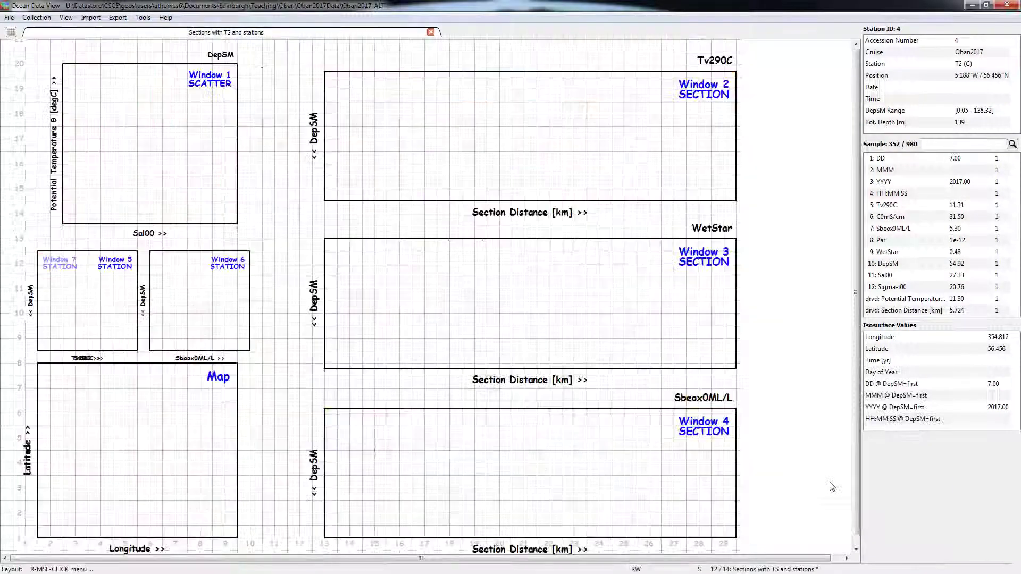
right_click(544, 280)
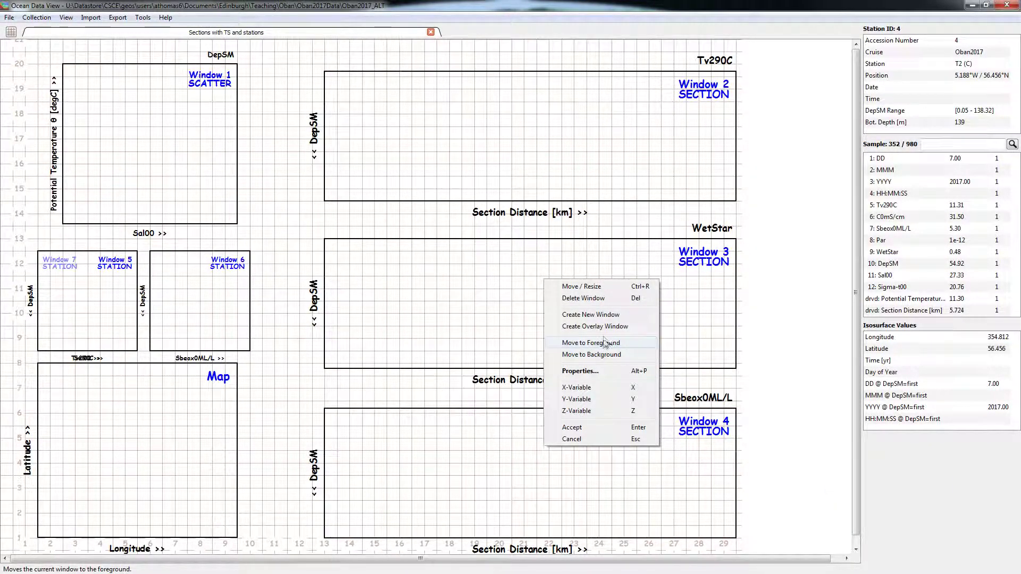
click(594, 298)
right_click(554, 147)
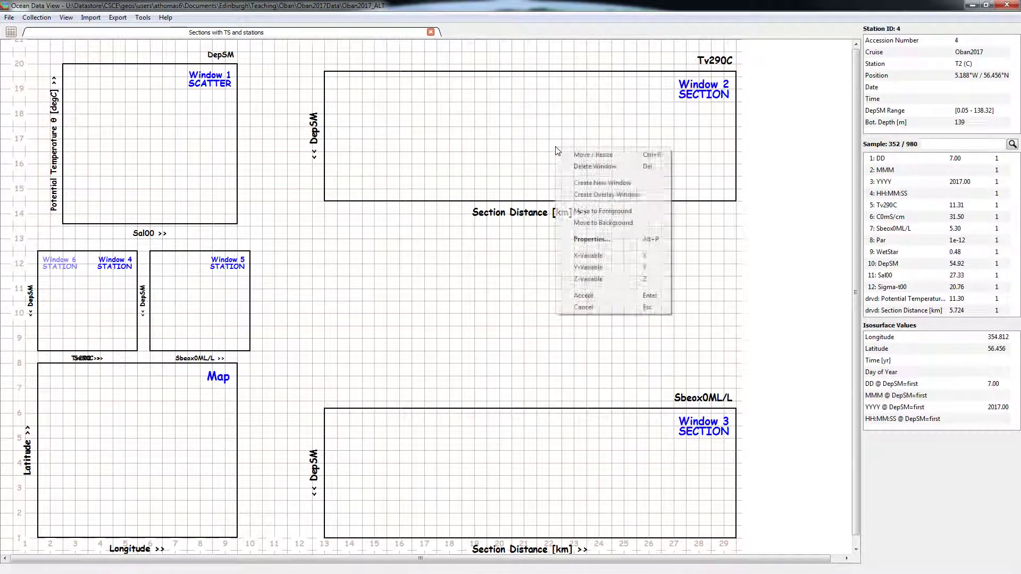
click(598, 166)
Move the Sbeox0ML/L oxygen section window up, stretch it taller, and accept the layout.
right_click(570, 405)
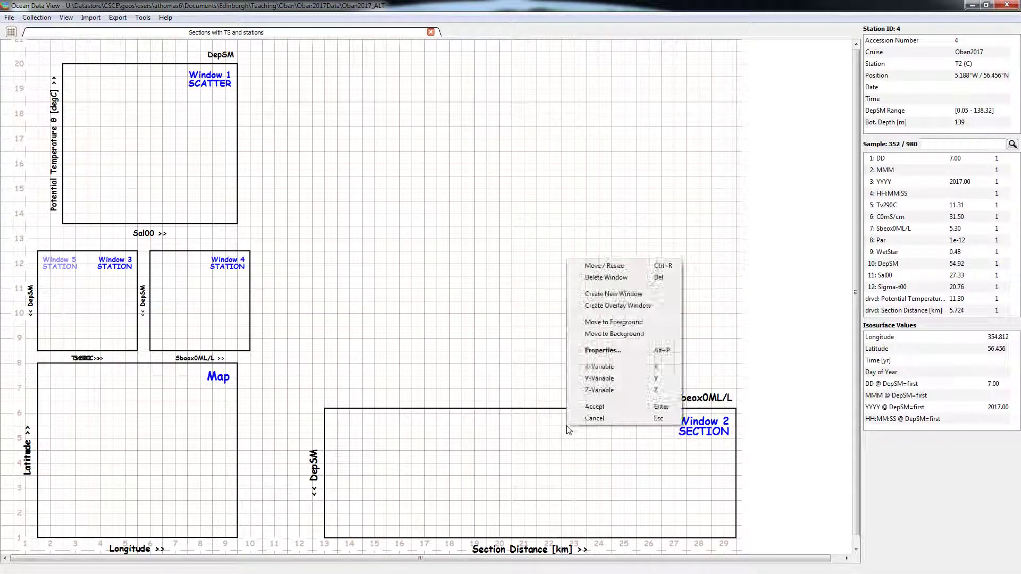
click(584, 328)
drag(570, 462, 558, 359)
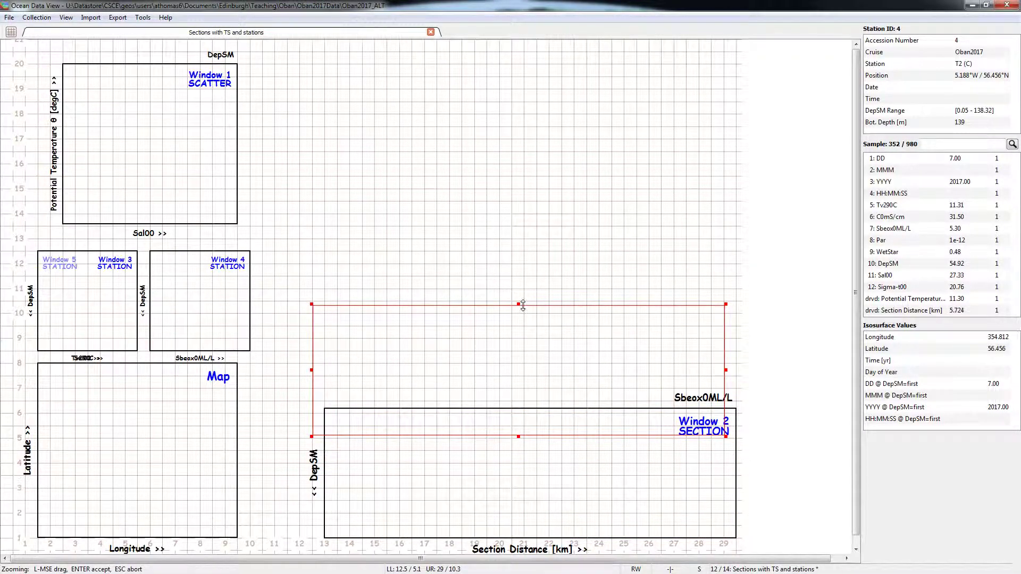
drag(520, 304, 526, 226)
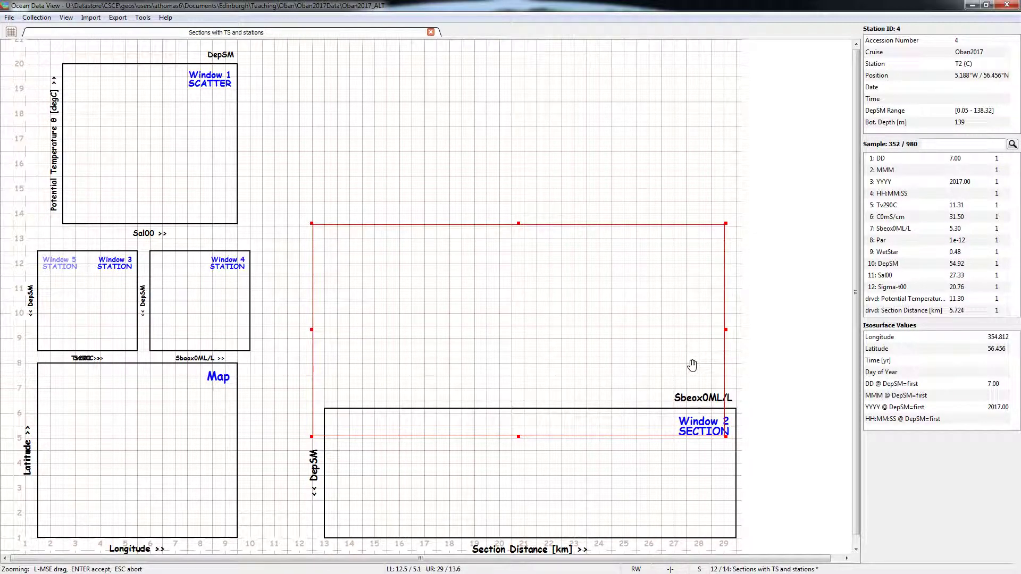
key(Return)
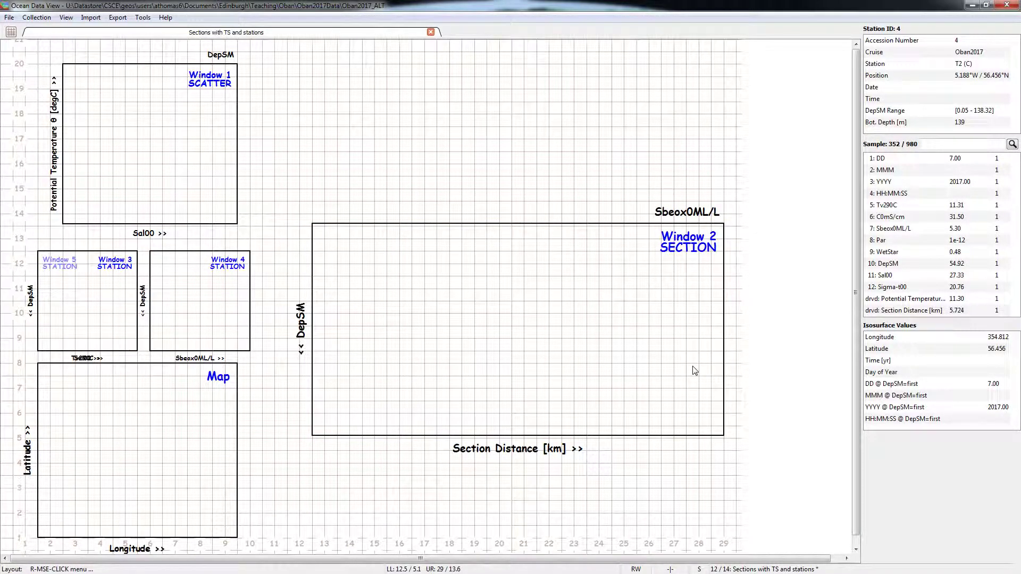
key(Return)
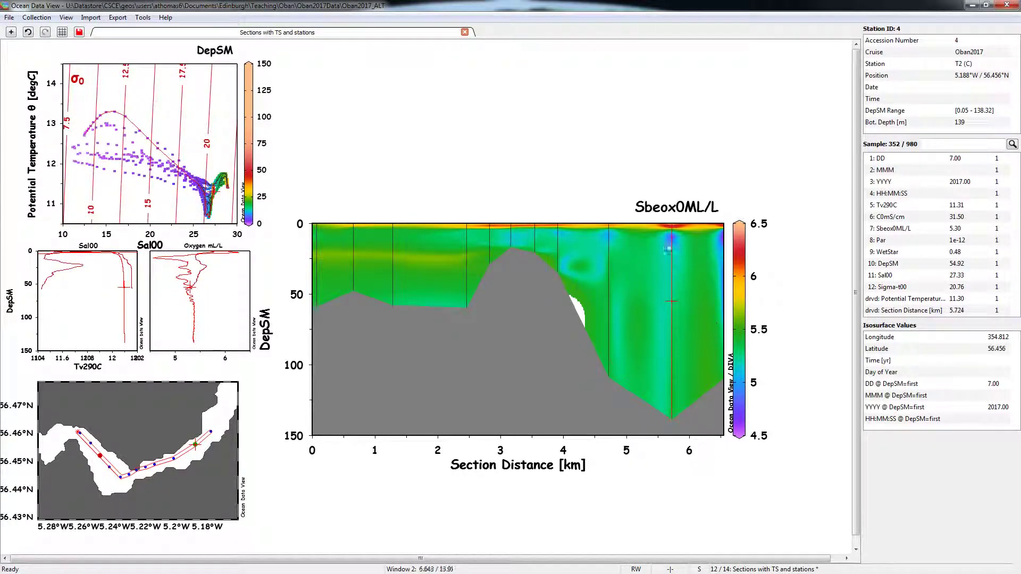
Switch the oxygen section's display style to Quick gridding.
right_click(644, 276)
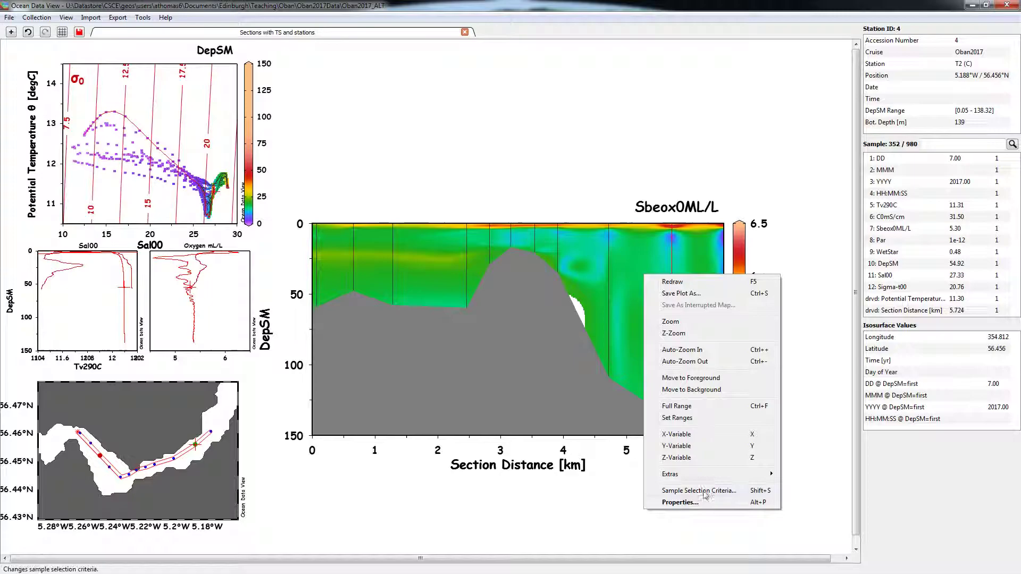
click(679, 502)
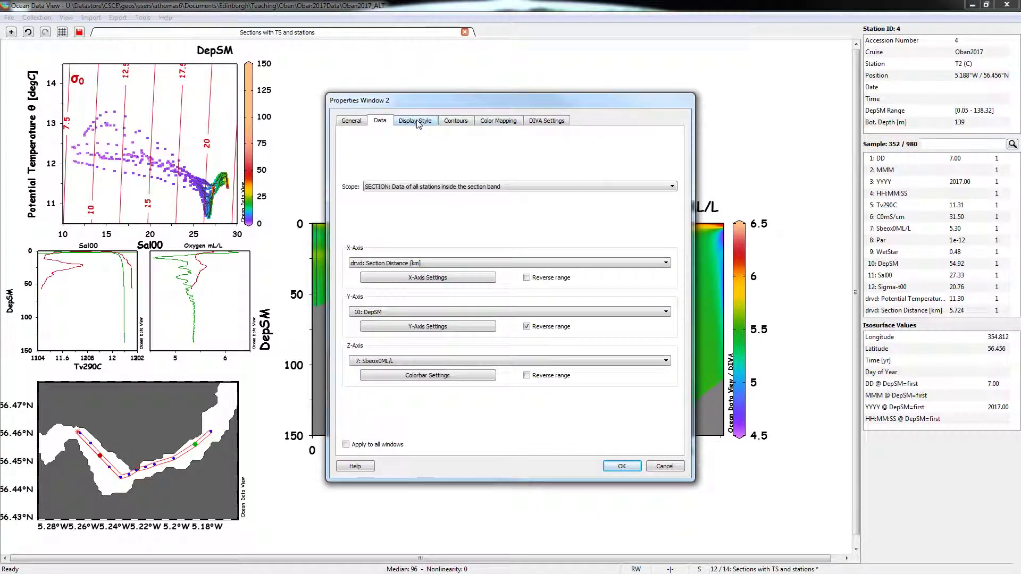
click(416, 121)
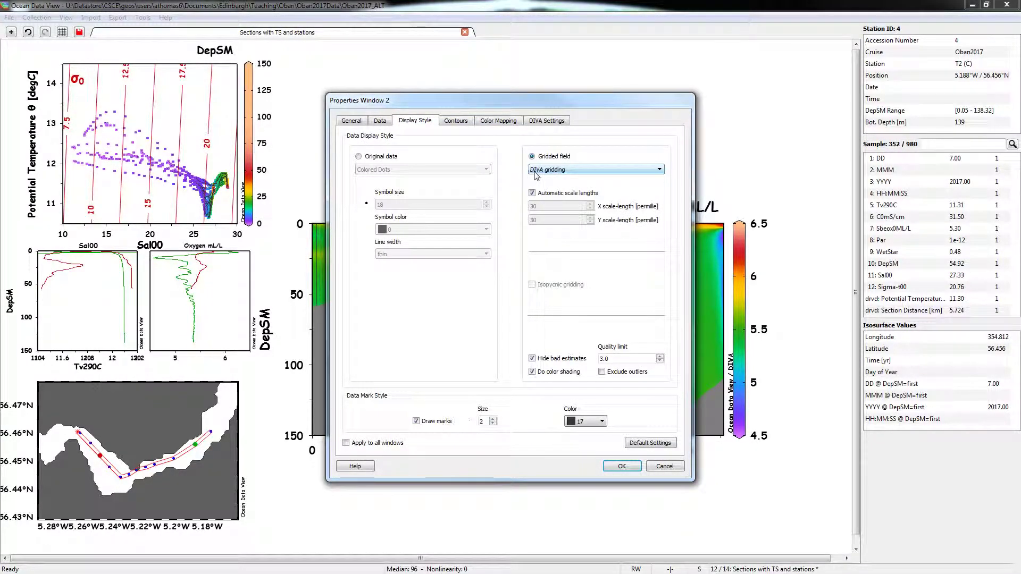
click(612, 170)
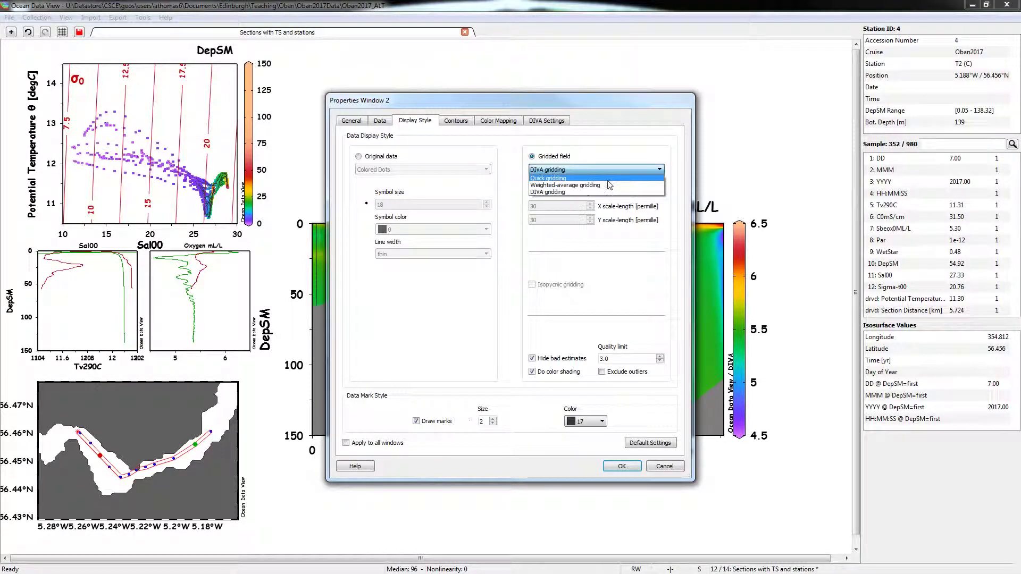
click(610, 179)
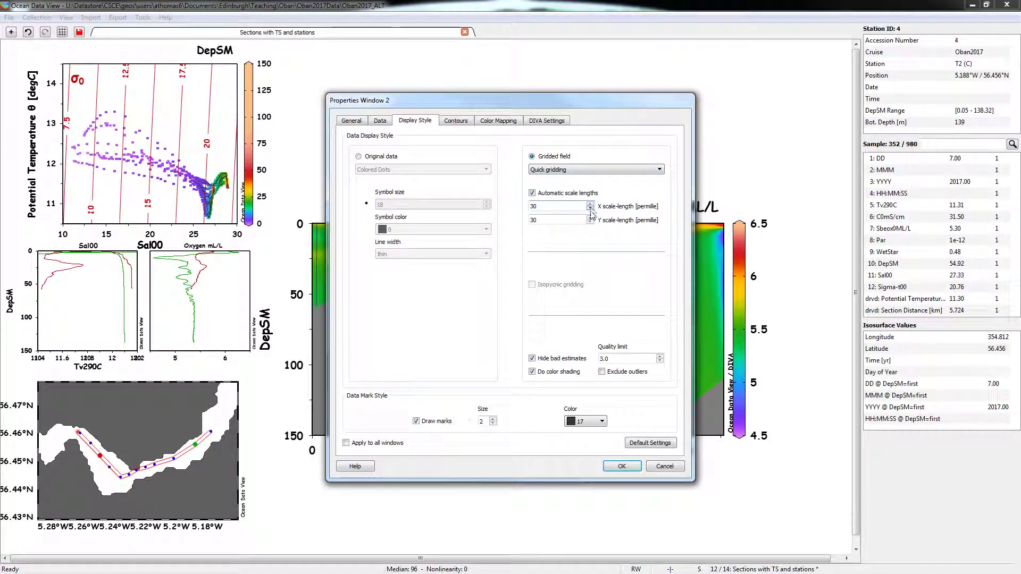
click(621, 467)
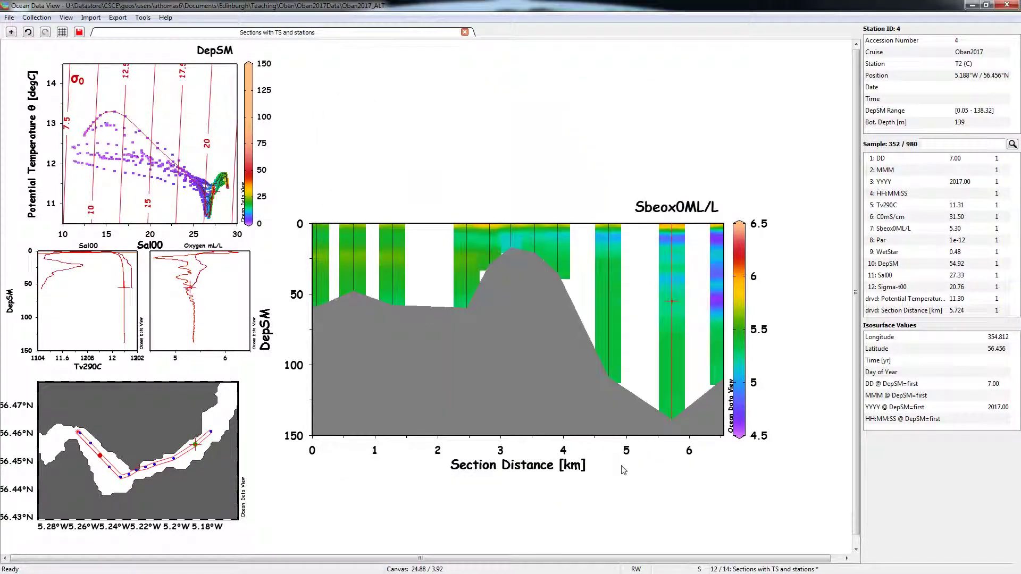
Turn off automatic scale lengths, set X to 50 and Y to 5, and regrid.
right_click(611, 296)
click(685, 527)
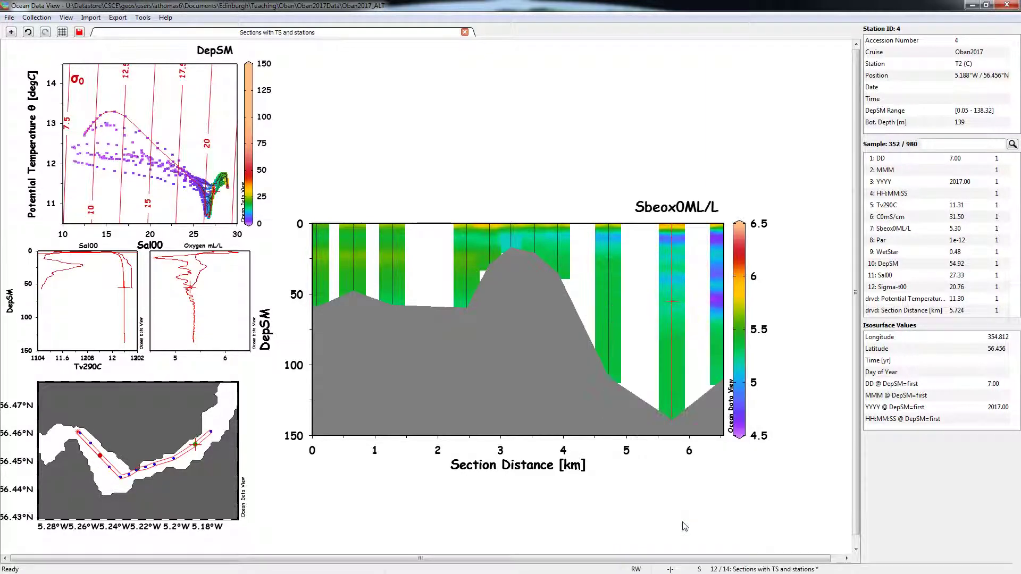
click(557, 195)
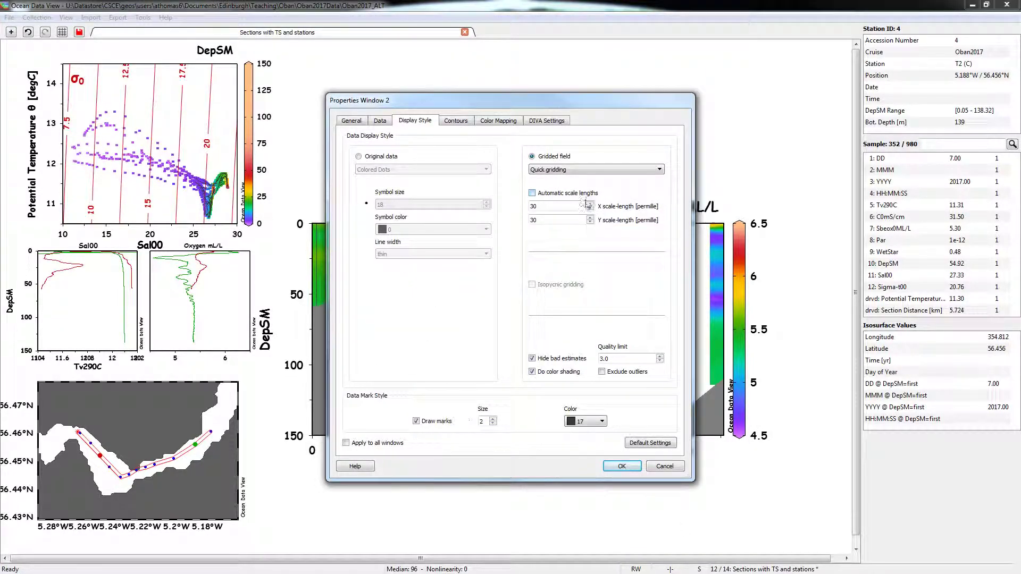
drag(587, 101, 467, 96)
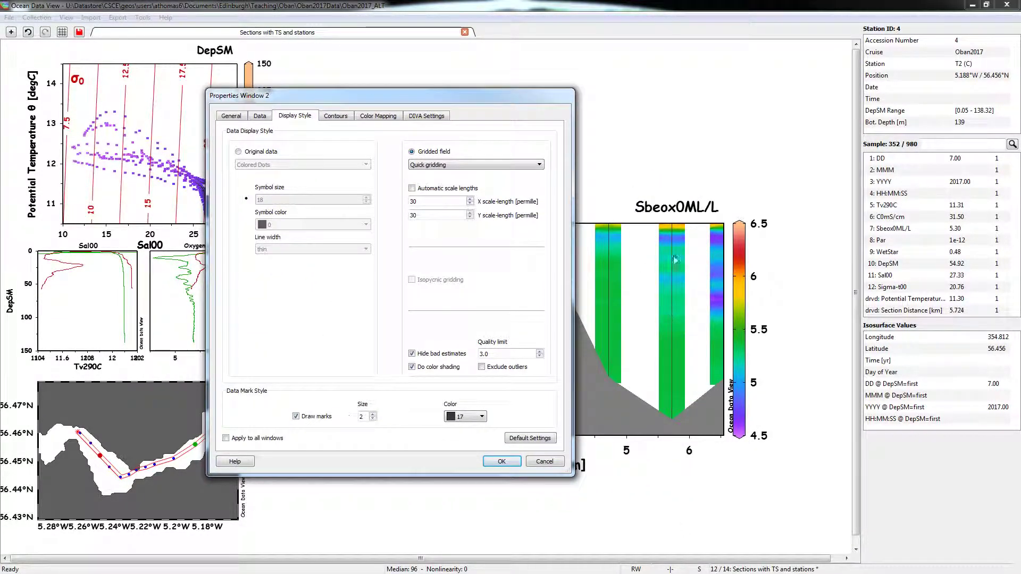
click(470, 218)
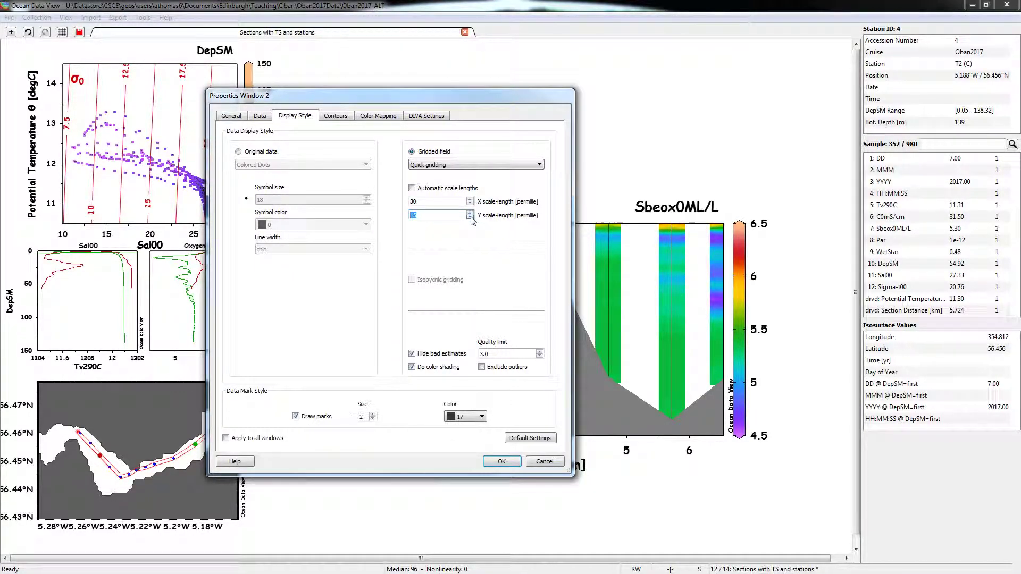
click(470, 218)
click(470, 200)
click(501, 461)
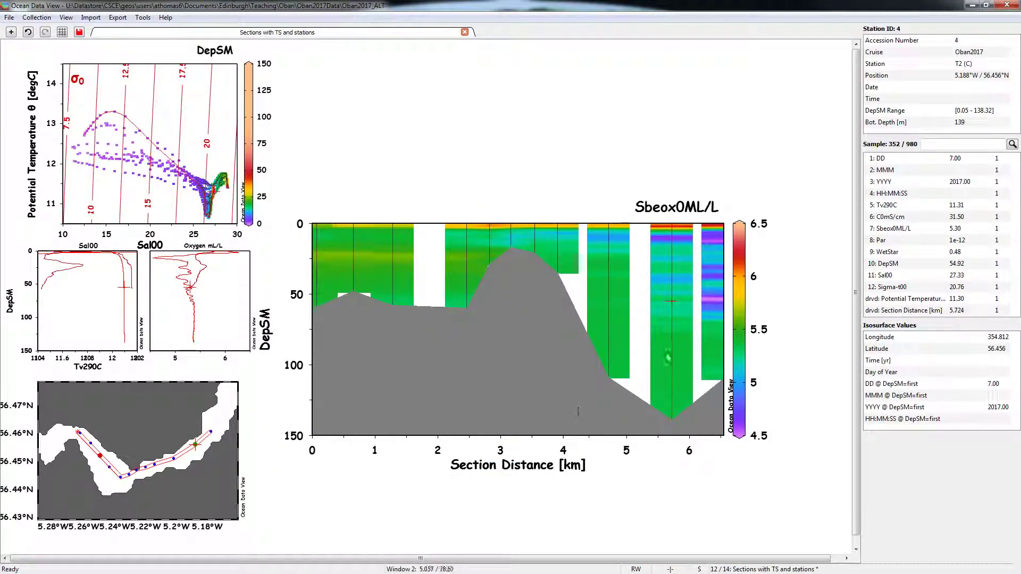
right_click(653, 334)
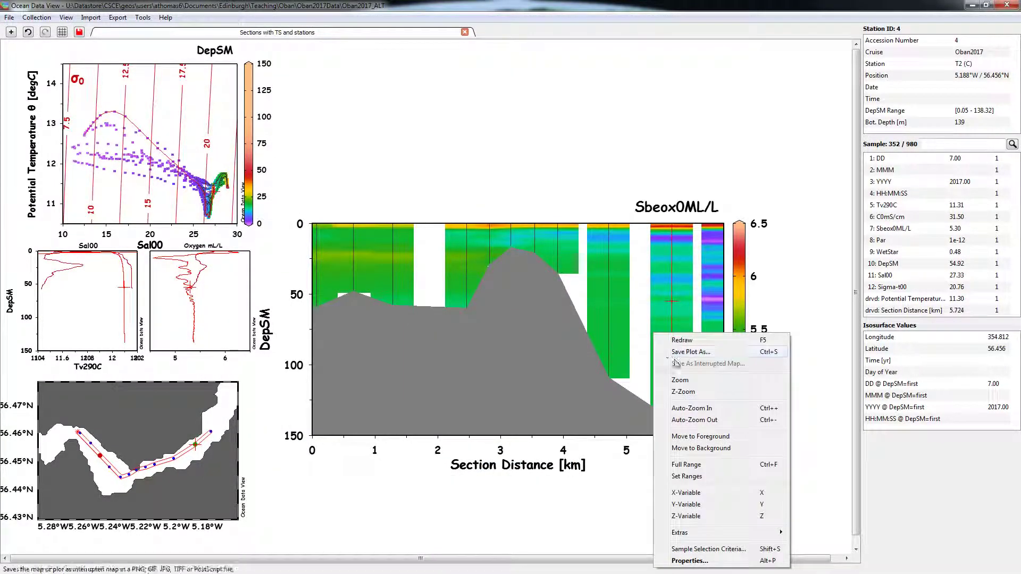
click(689, 561)
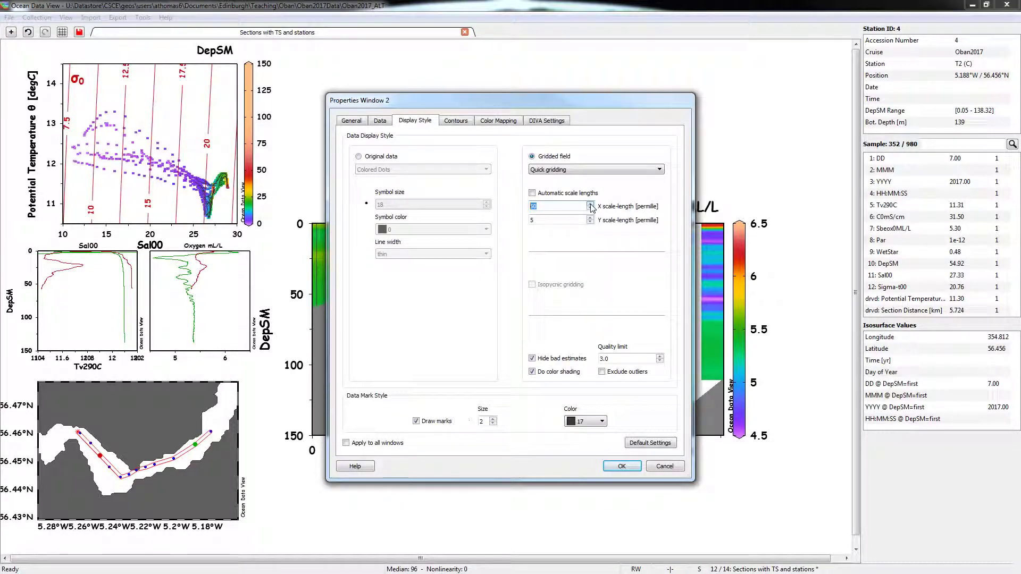
click(621, 466)
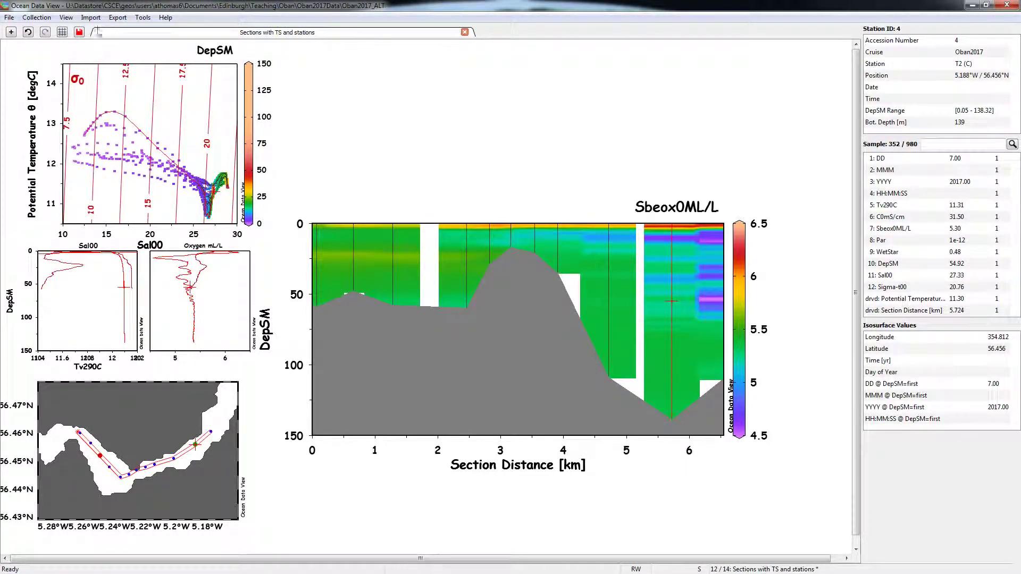
click(67, 19)
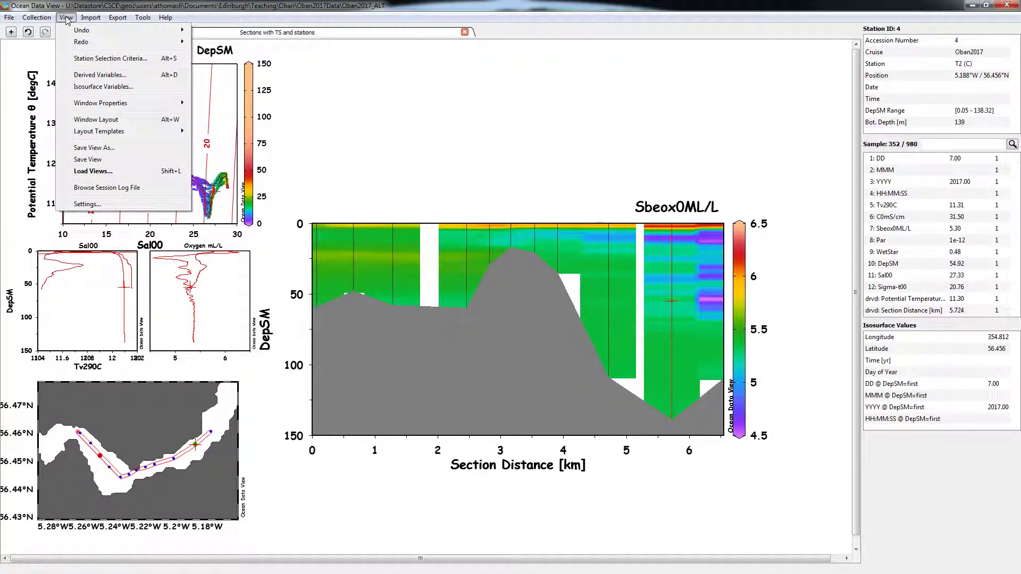
click(93, 76)
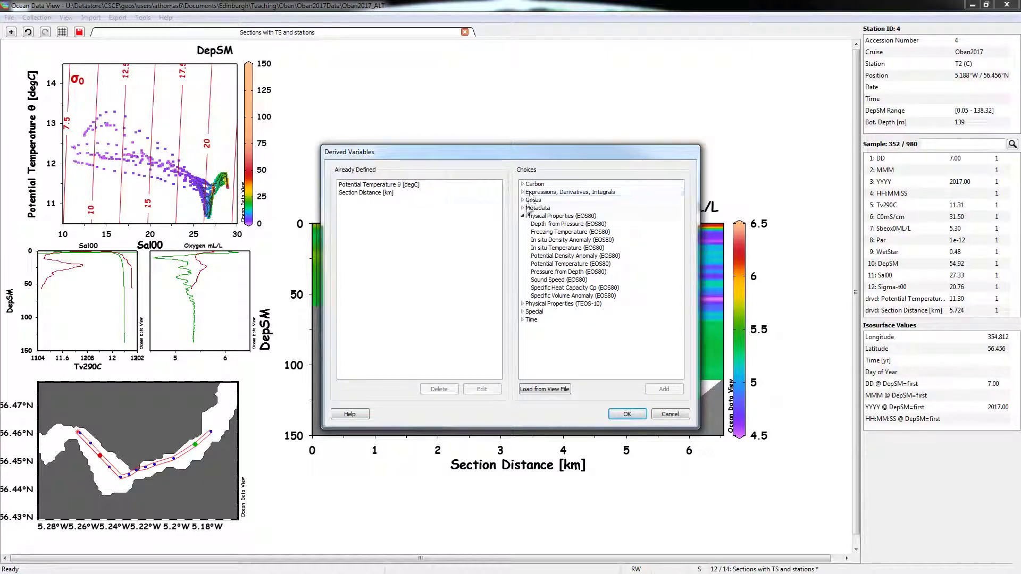
click(523, 201)
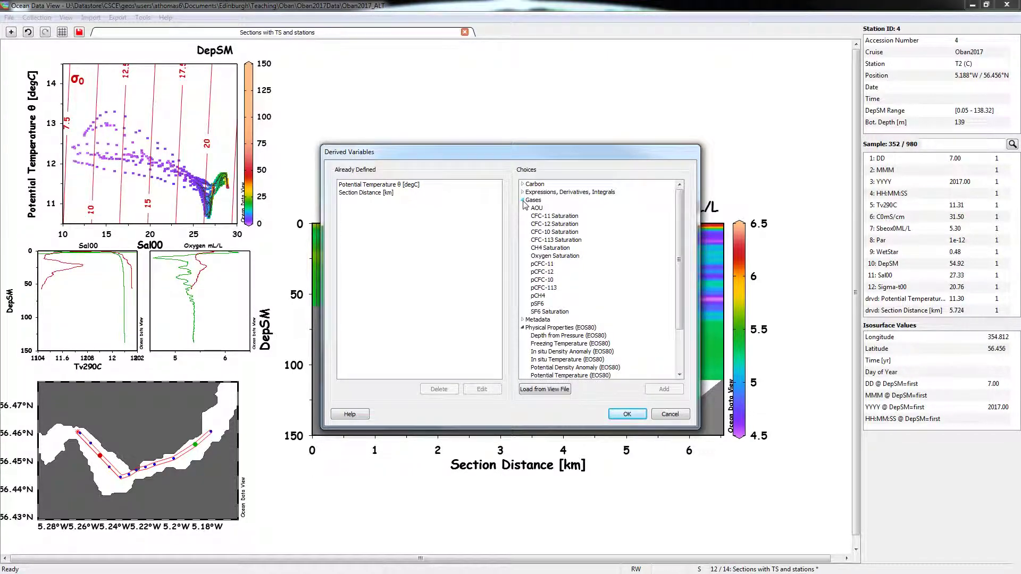
click(585, 260)
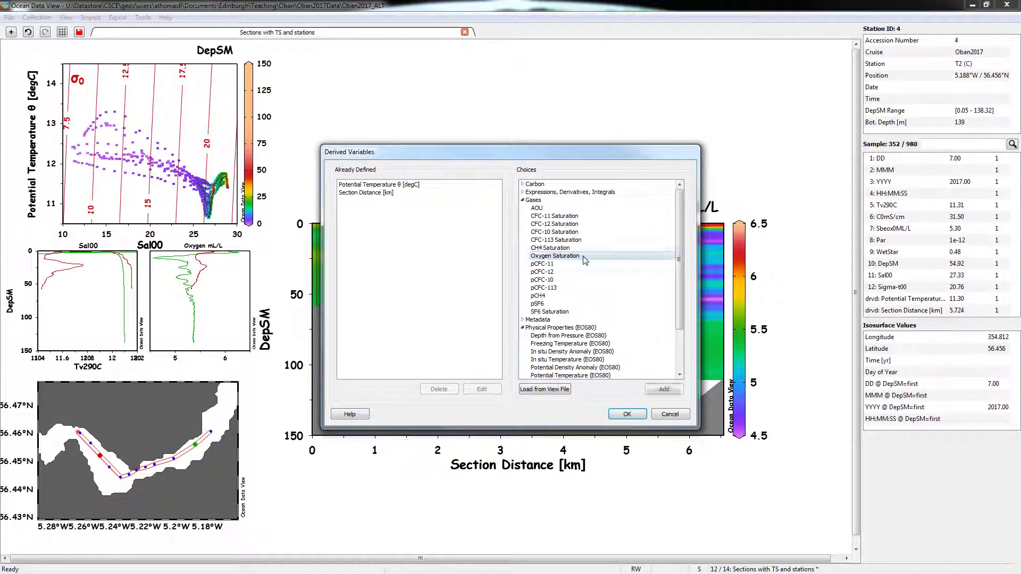
click(666, 394)
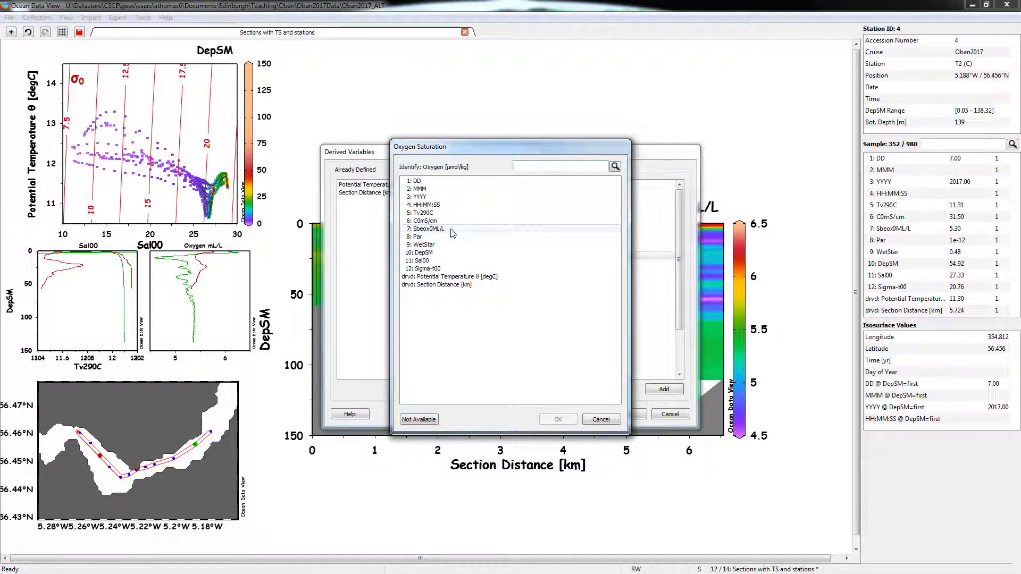
drag(471, 147, 559, 146)
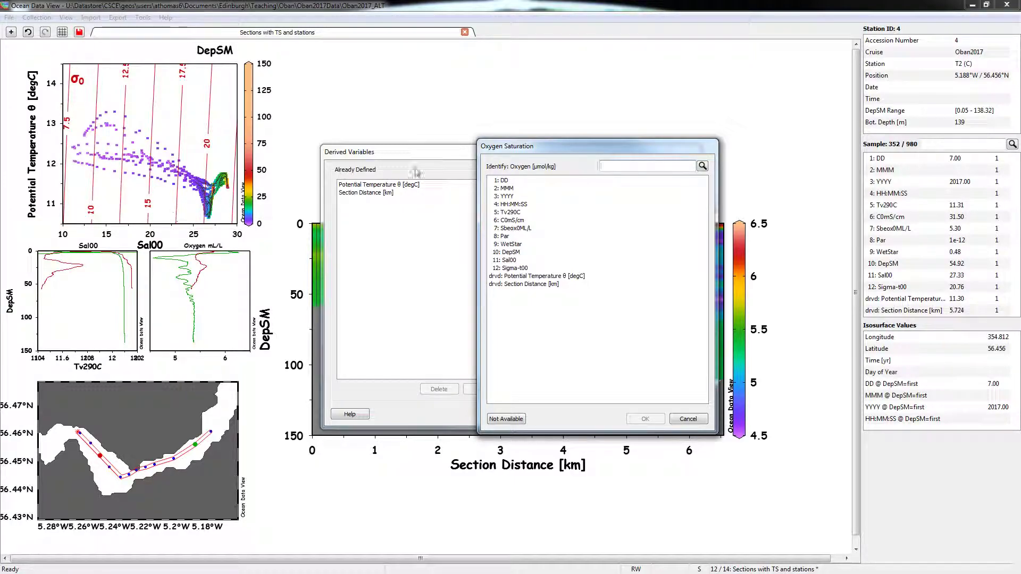
drag(544, 149, 397, 147)
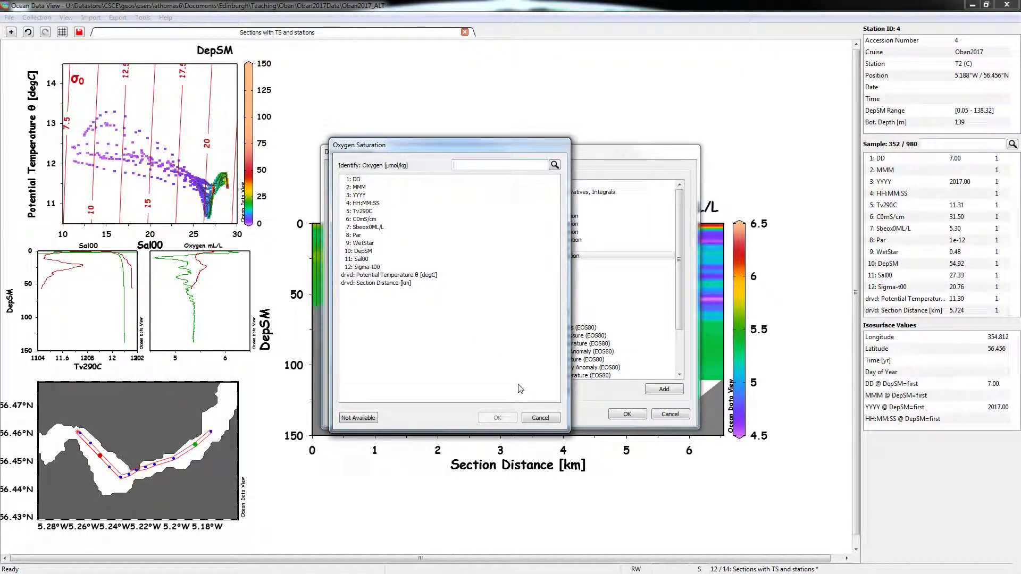
click(539, 419)
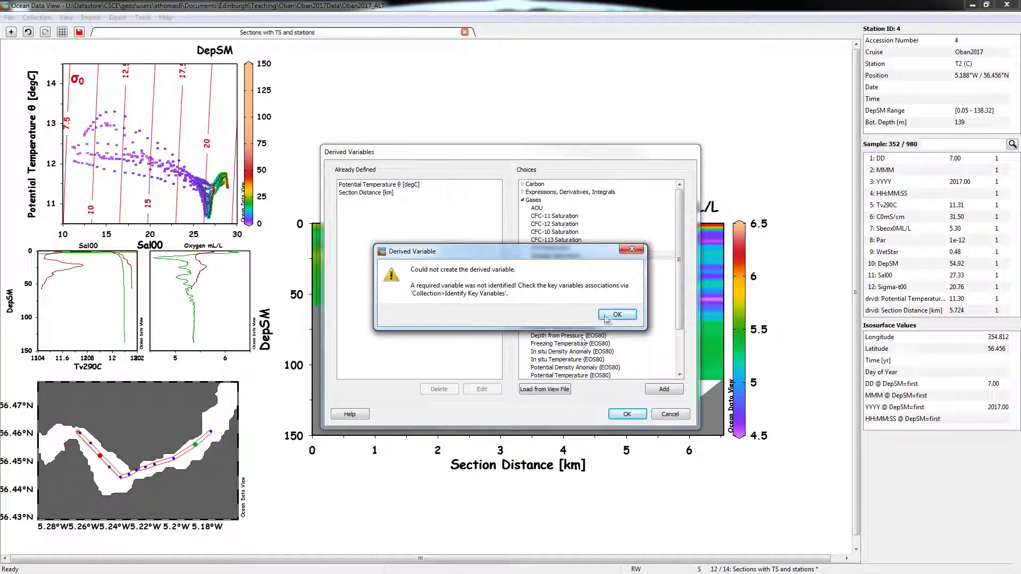
click(608, 317)
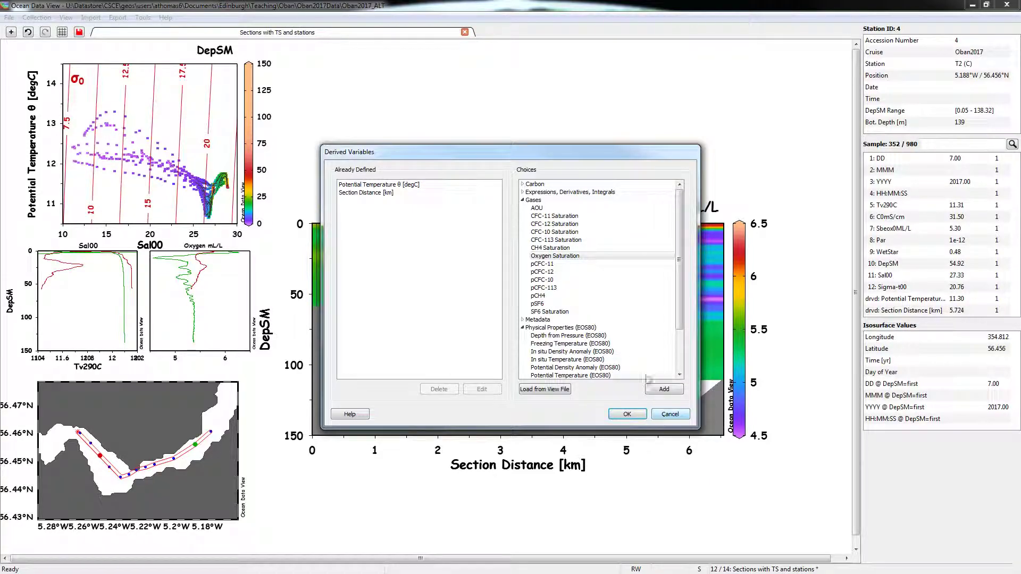
Collapse Gases, expand Expressions, Derivatives, Integrals, and select Expression.
click(523, 201)
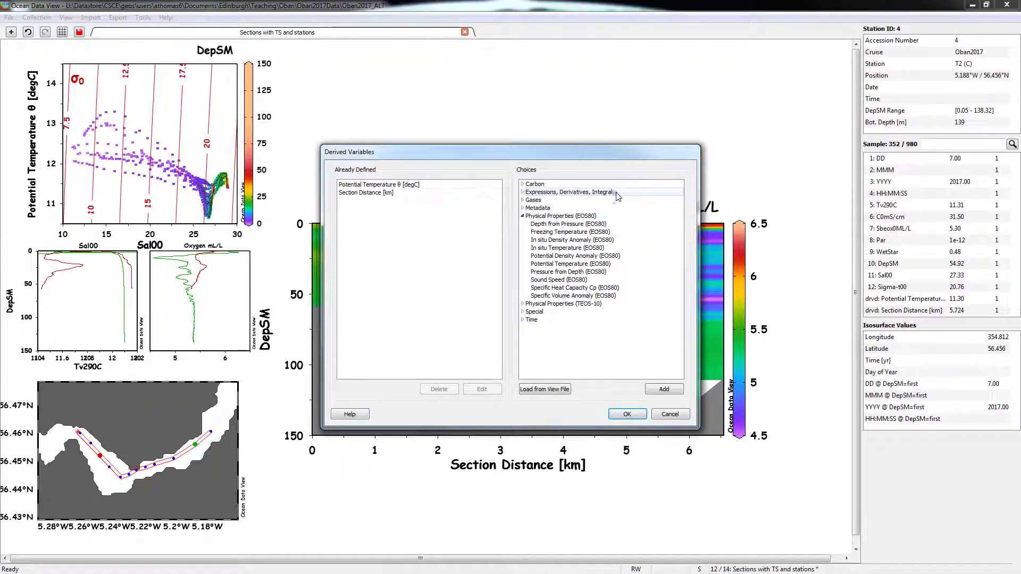
click(523, 193)
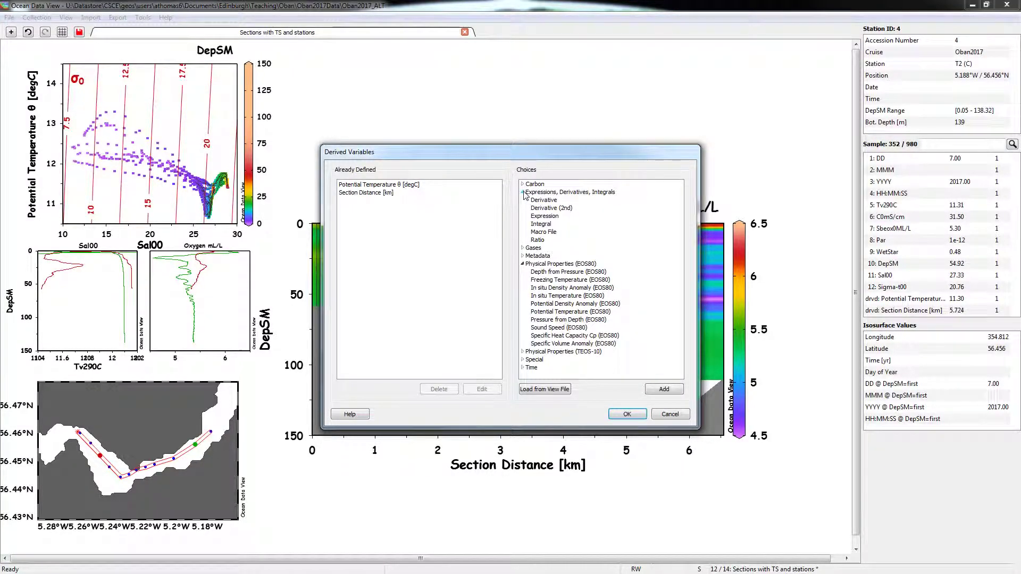
click(550, 217)
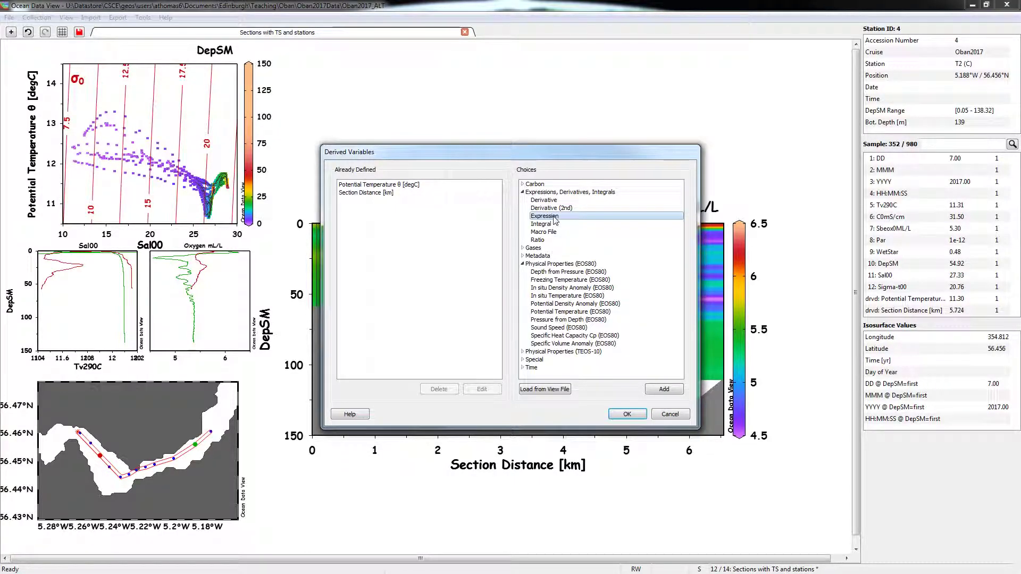
Add a new expression labelled Oxygen with units umol/kg and 4 display digits.
click(666, 389)
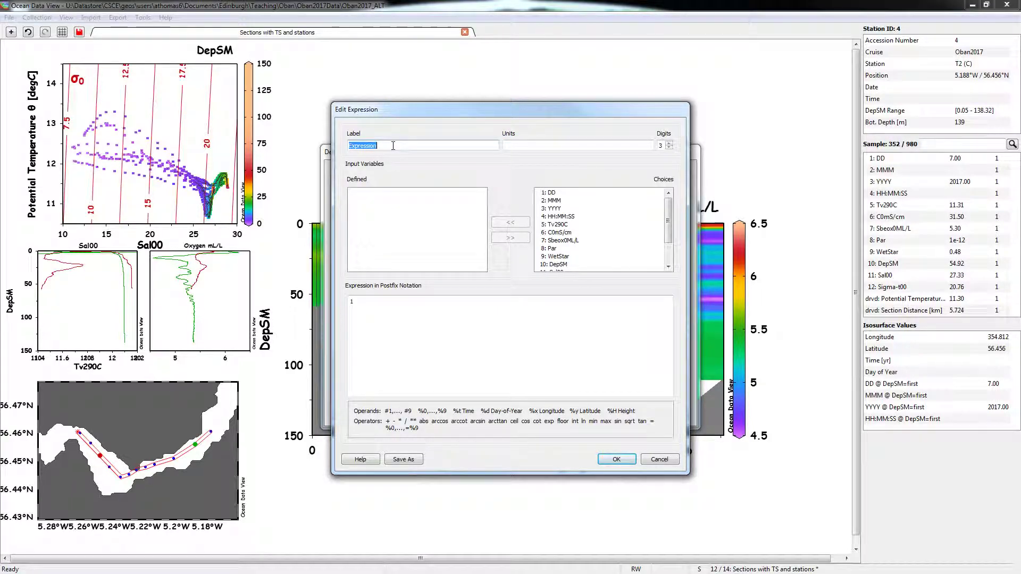
text(Oxygen Concentra)
key(BackSpace)
key(BackSpace)
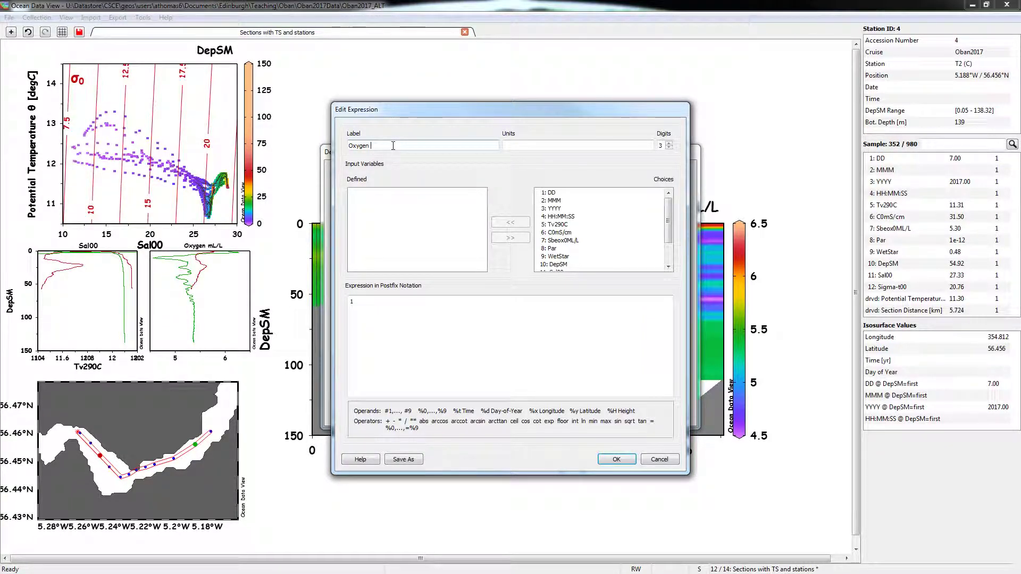
click(569, 150)
text(um)
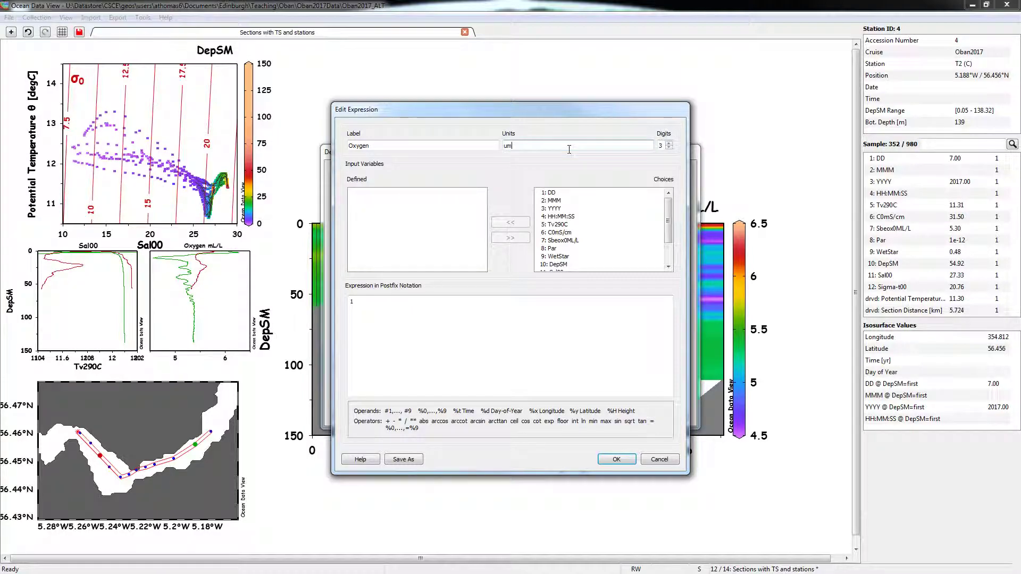
text(ol/kg)
click(670, 147)
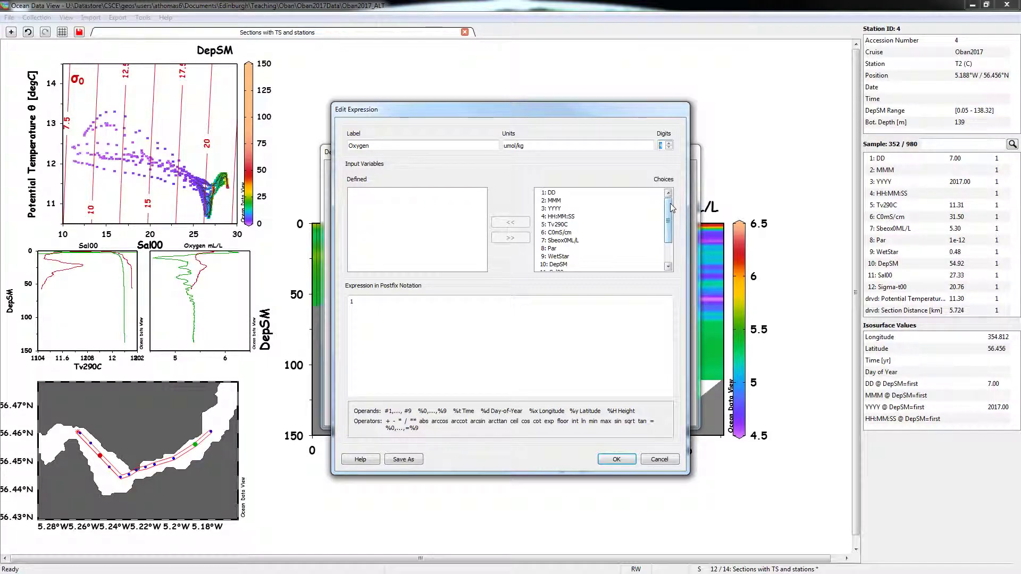
Add Sbeox0ML/L and Sigma-t00 as the input variables of the Oxygen expression.
drag(670, 203, 669, 218)
click(589, 226)
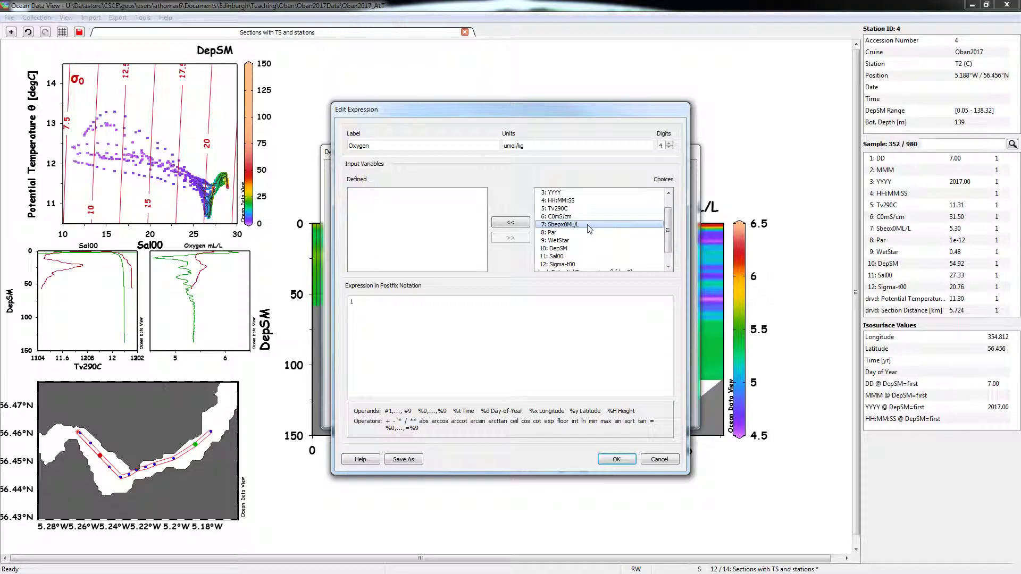
click(511, 223)
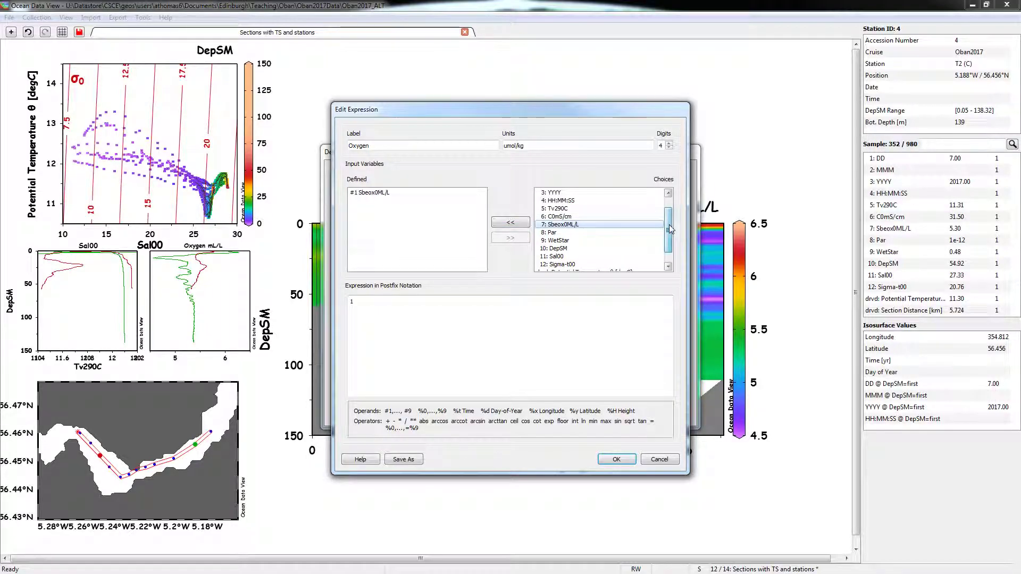
drag(669, 225, 669, 238)
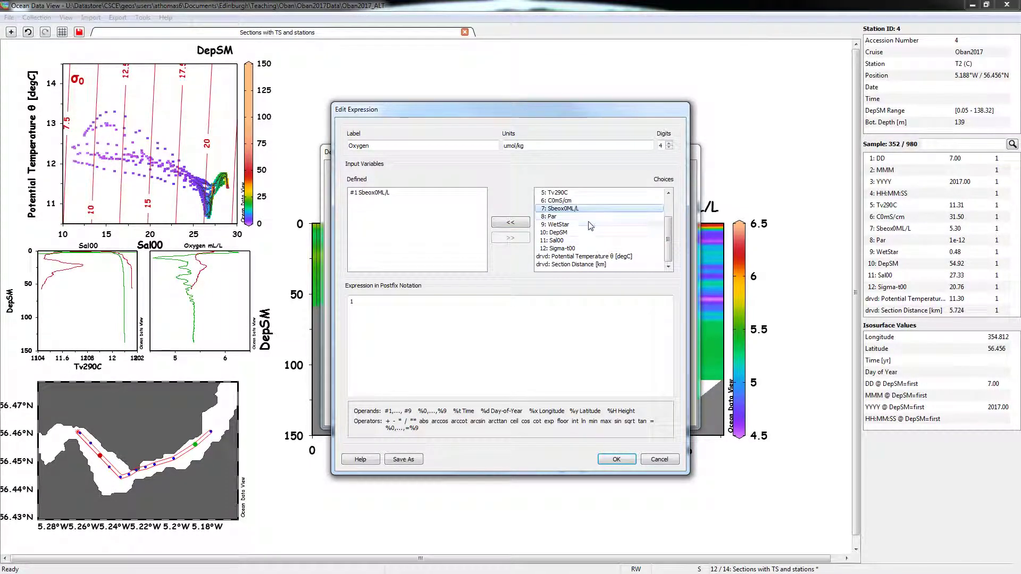
click(575, 249)
click(509, 223)
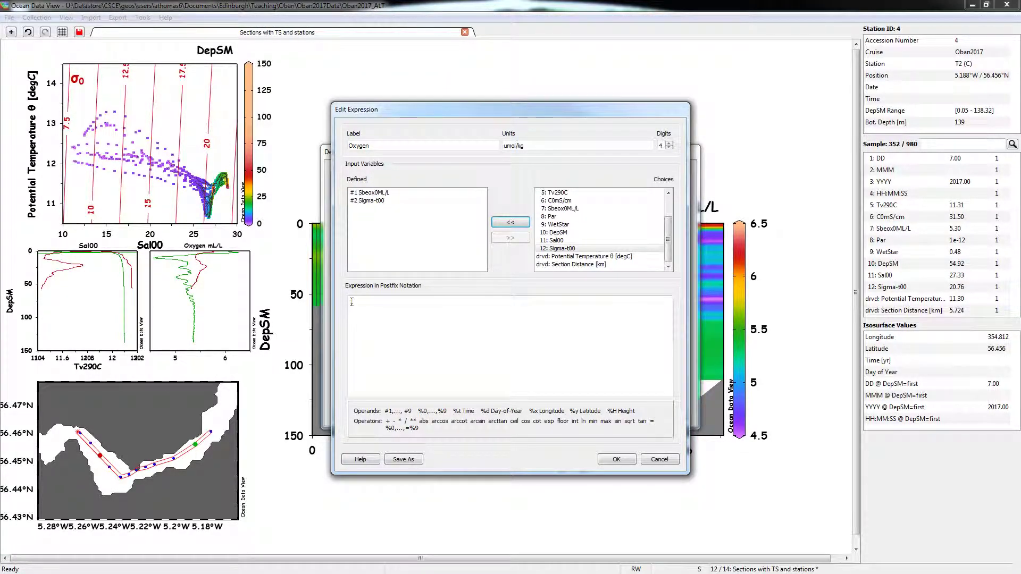
text(1)
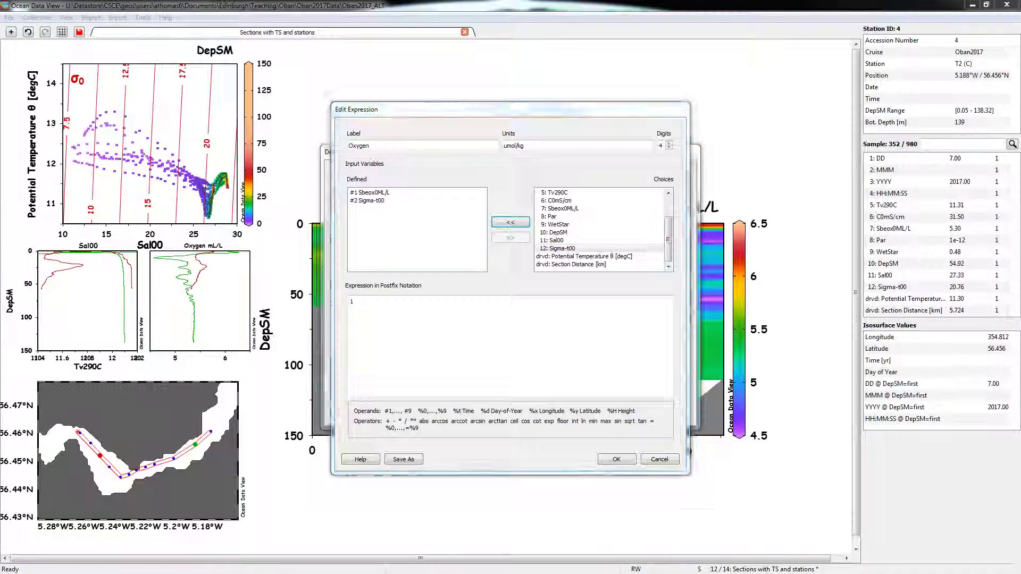
key(alt+Tab)
Find the Oxygen (O2) factor 1 ml/l = 44.661 µmol/l on the ICES Unit Conversion page.
drag(413, 28, 400, 27)
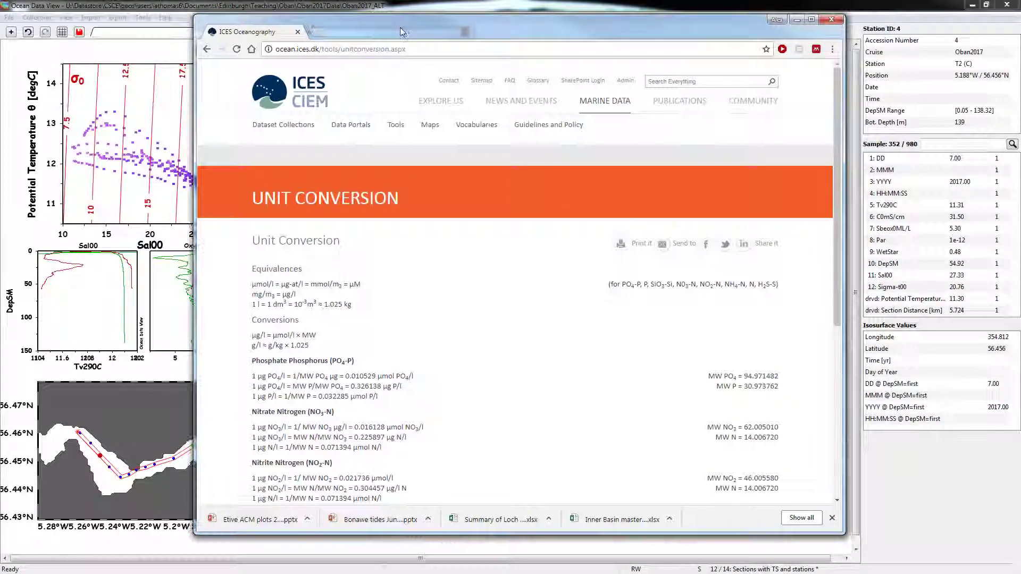
click(205, 49)
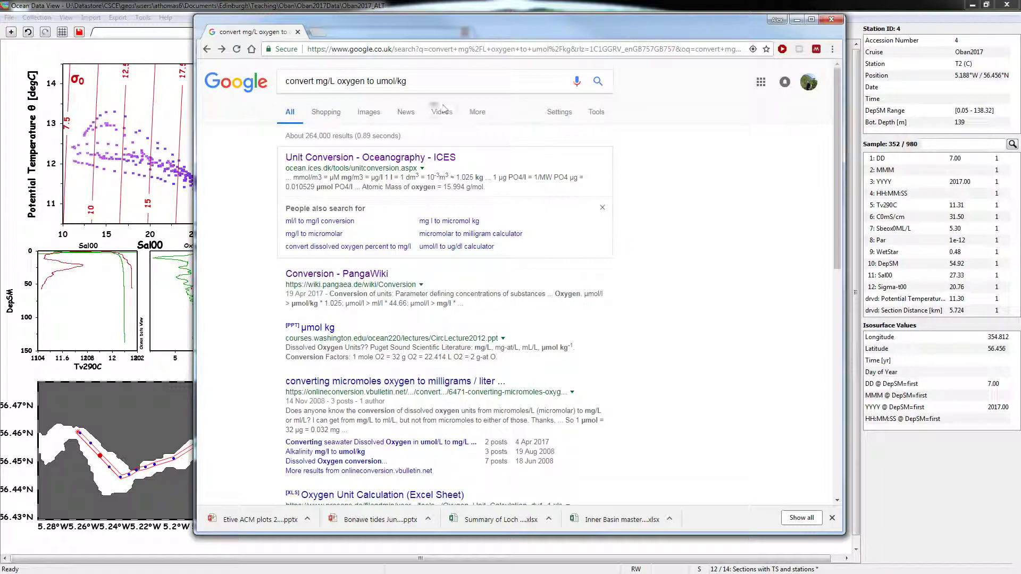
click(222, 49)
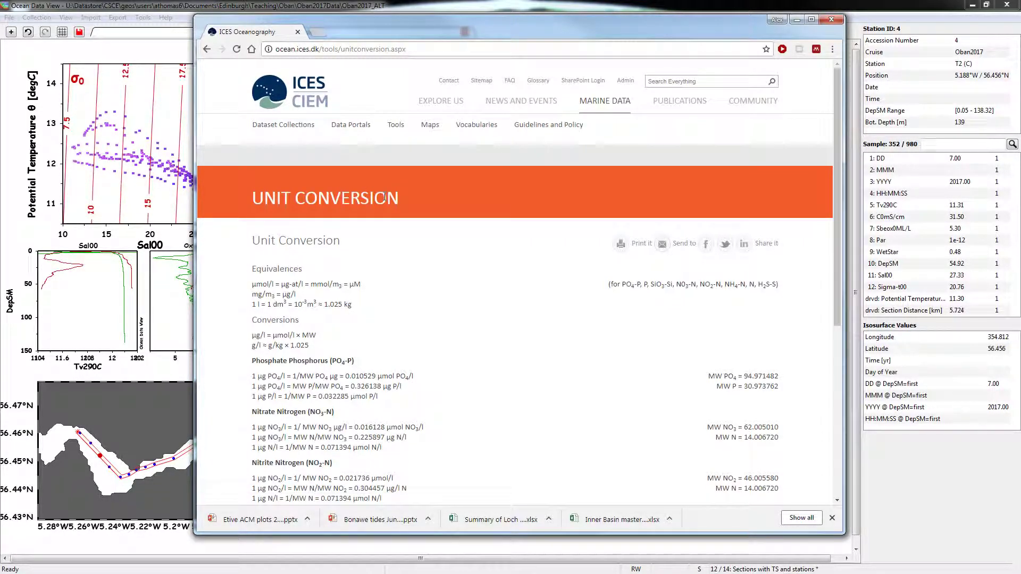
scroll(399, 229, down, 5)
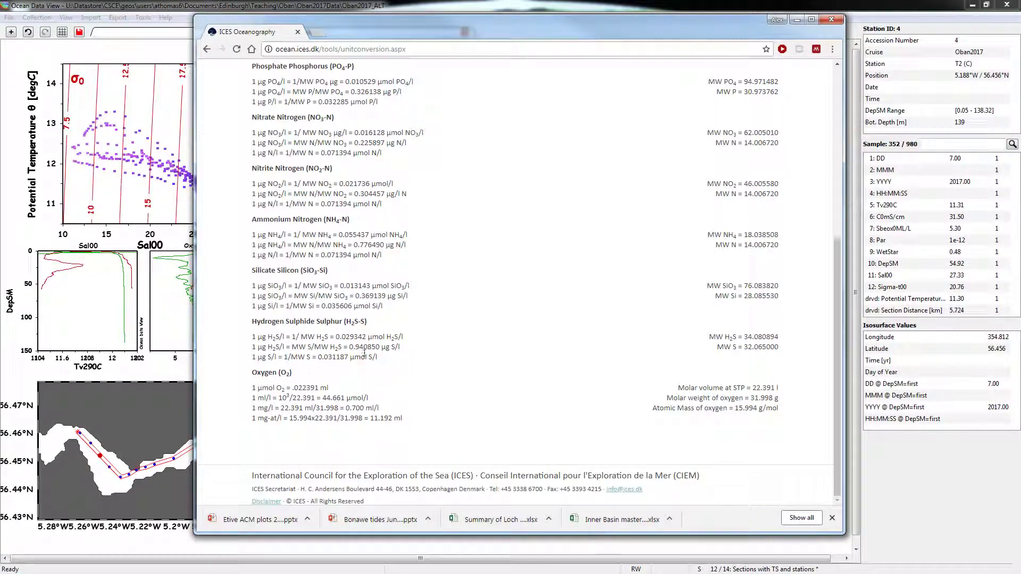
Cancel the unfinished Oxygen expression, close the derived-variable setup, and open the Infix-to-Postfix Converter.
click(831, 19)
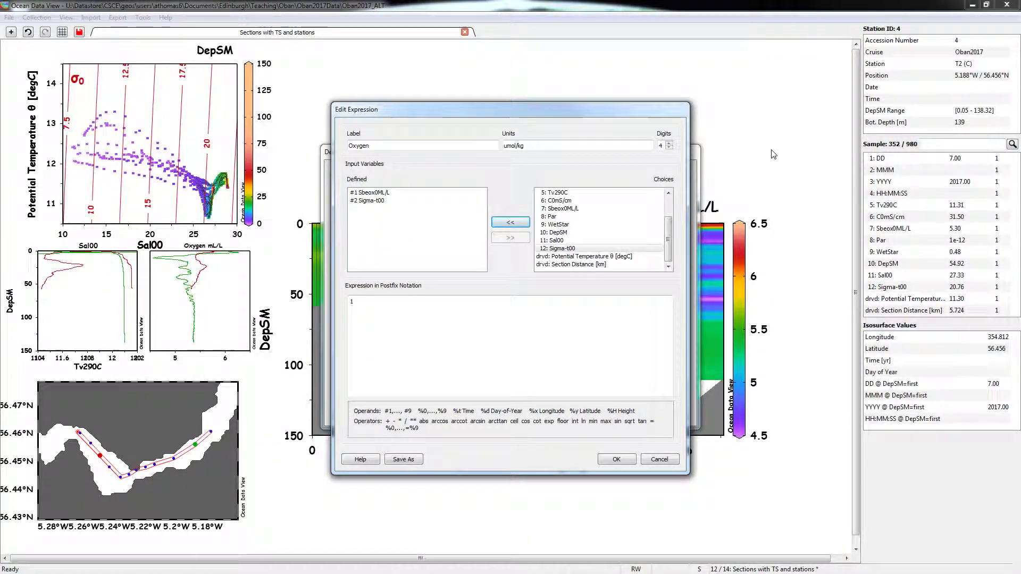
click(659, 459)
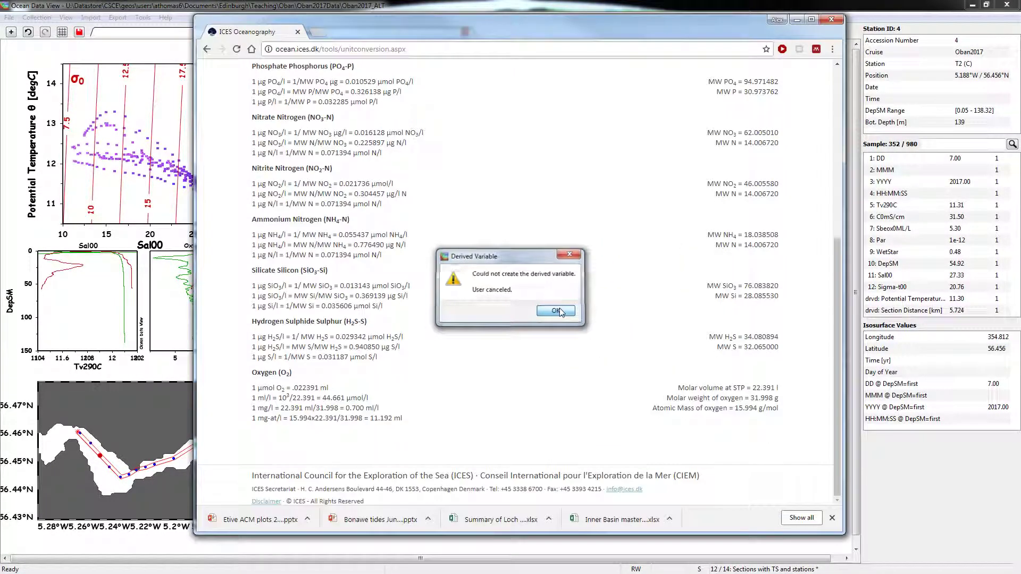
click(556, 311)
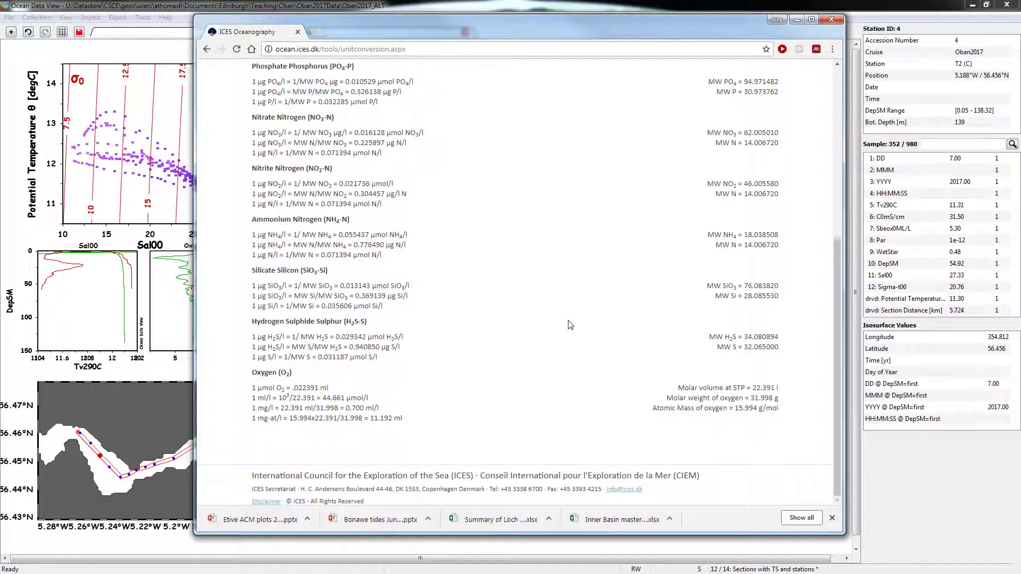
click(830, 21)
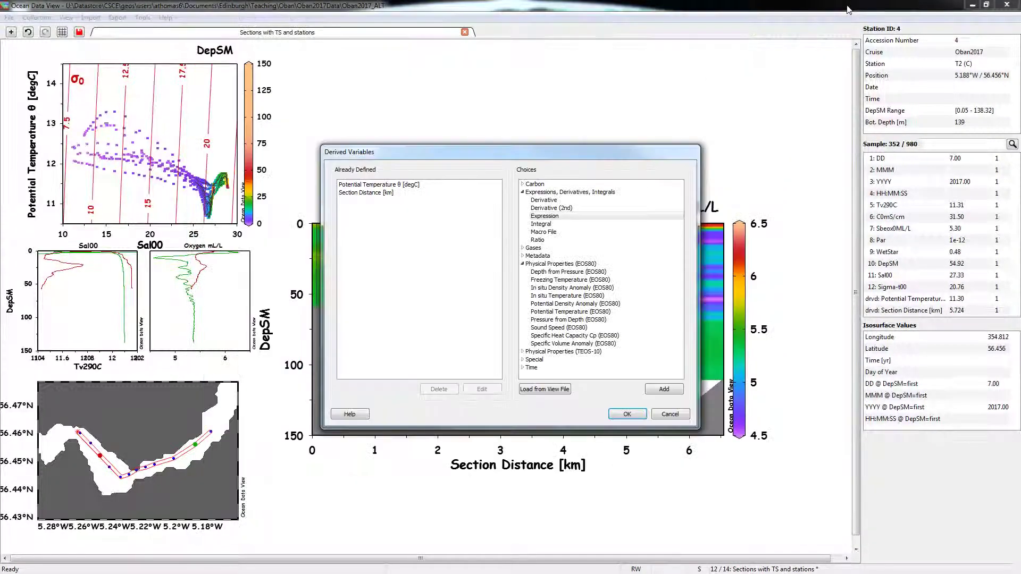
click(627, 414)
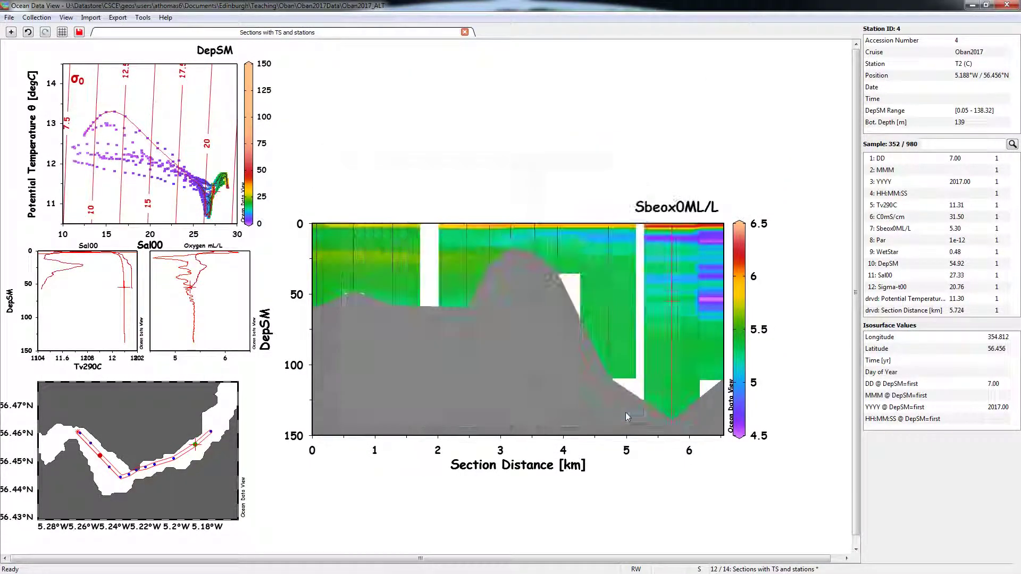
click(140, 18)
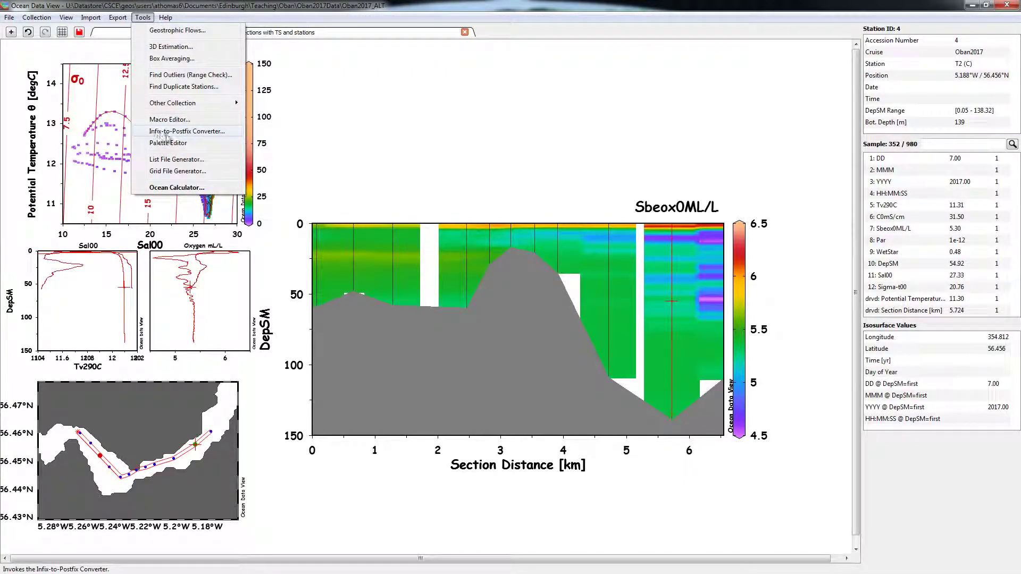
click(181, 132)
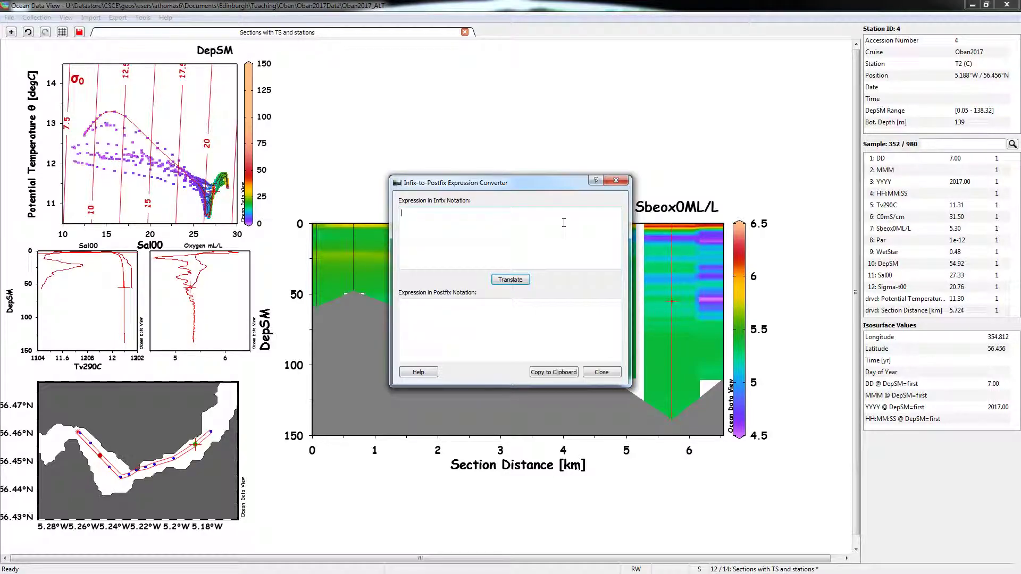
Enter 'O2concml *44.661' in the infix field, checking the factor on the ICES page.
text(O2concml)
text(.661)
key(alt+Tab)
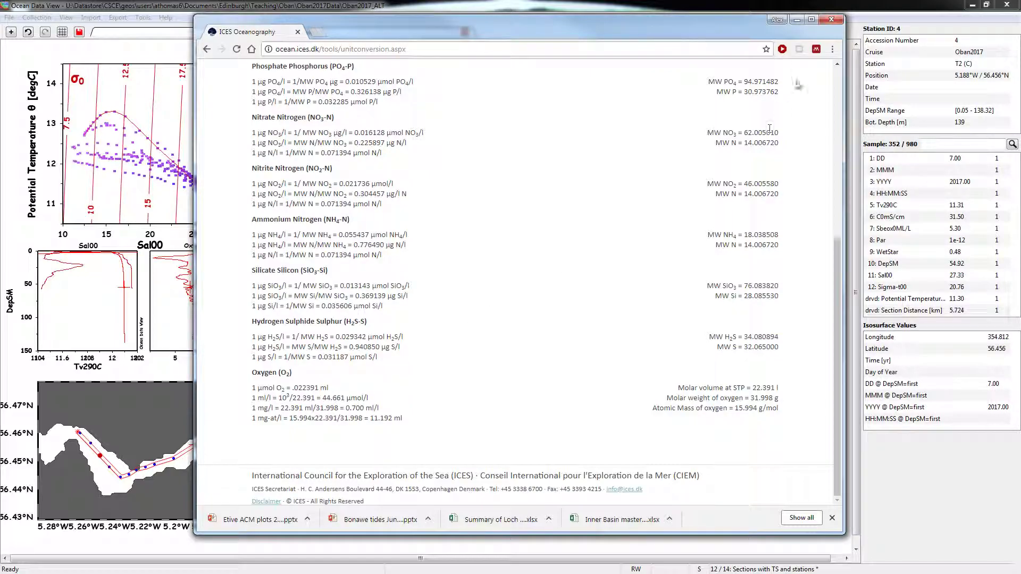
click(796, 19)
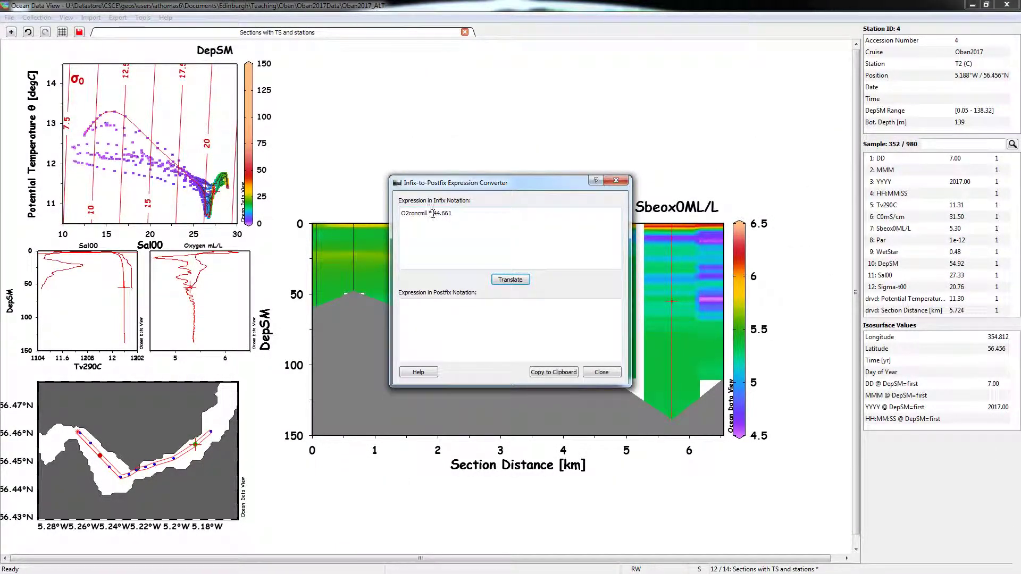
Append '/((sigmat + 1000)/1000)' to the infix formula, adding the missing opening bracket.
click(460, 214)
text(/)
text(sigmat + 1)
text(000)
click(455, 213)
text((000)
drag(453, 213, 456, 214)
click(457, 214)
text(()
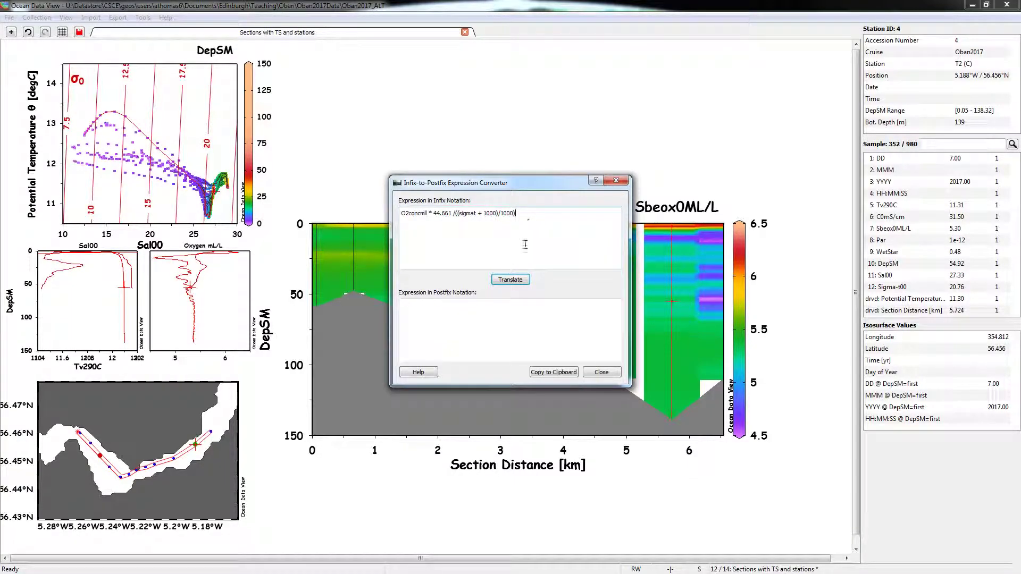
Translate to postfix '%O2concml 44.661 * %sigmat 1000 + 1000 / /', copy it, and close the converter.
click(514, 281)
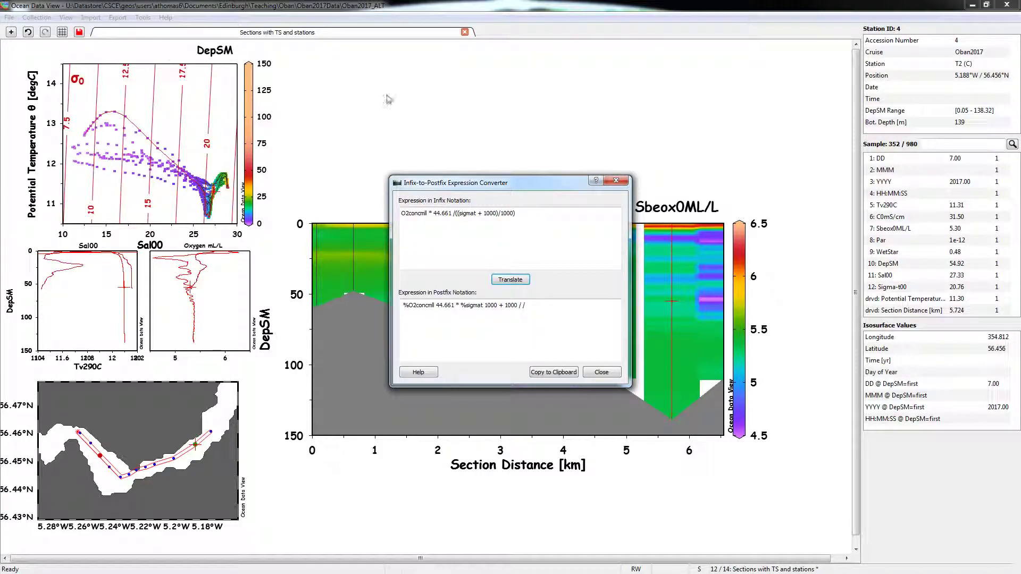
drag(543, 309, 456, 299)
key(ctrl+c)
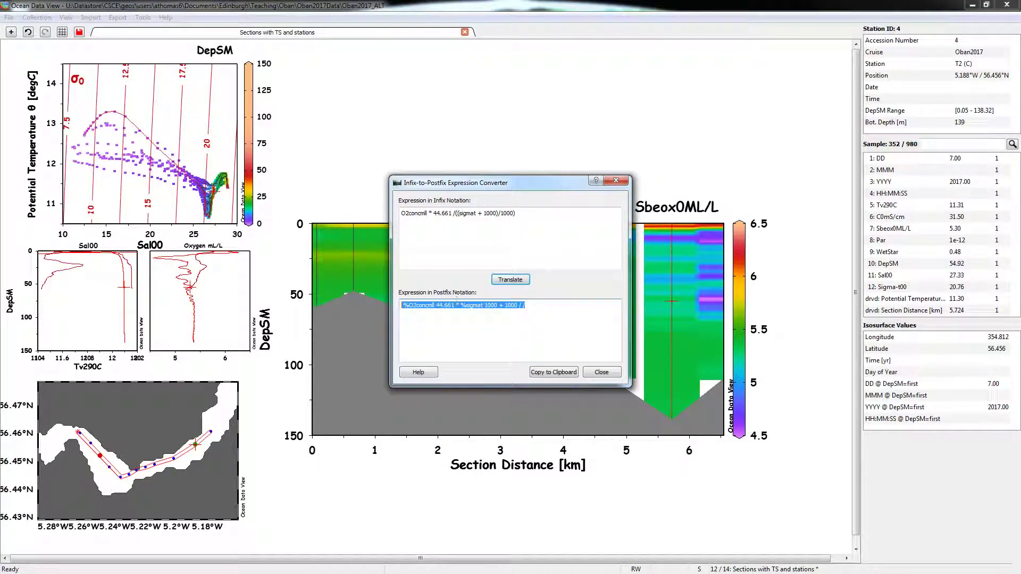
click(553, 373)
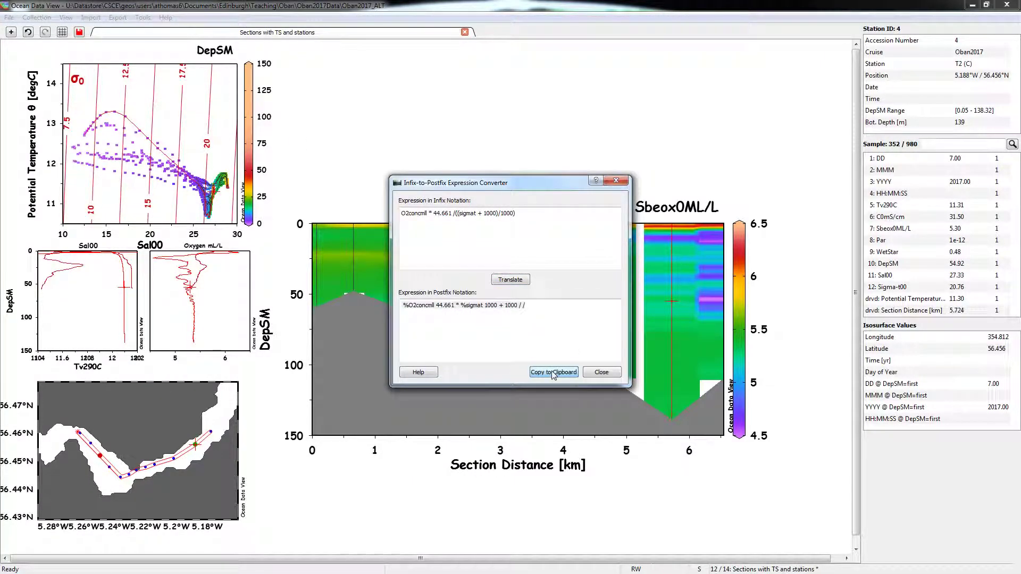
click(602, 372)
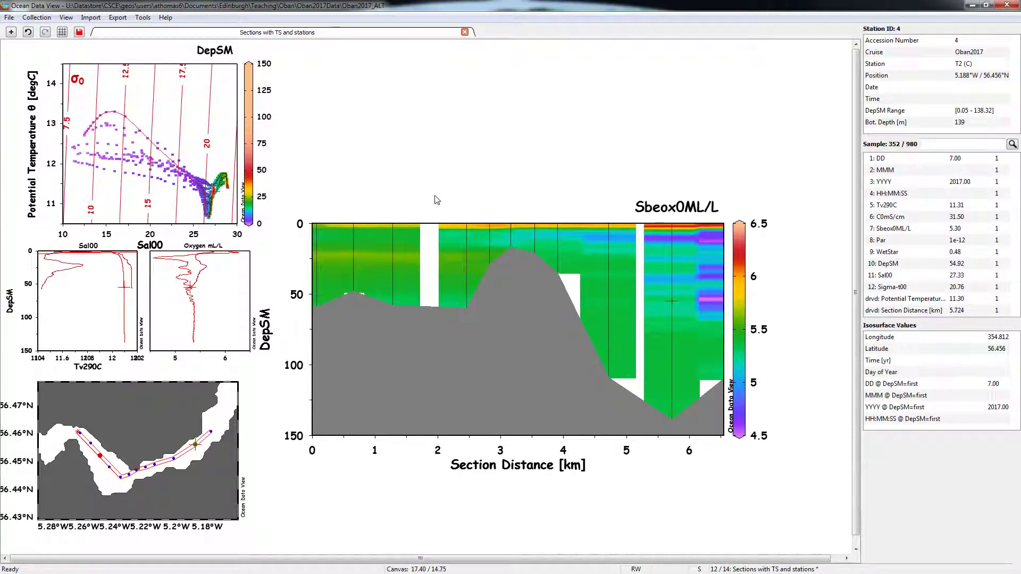
Add a new derived expression labelled Oxygen with units umol/kg and 4 displayed digits.
click(66, 18)
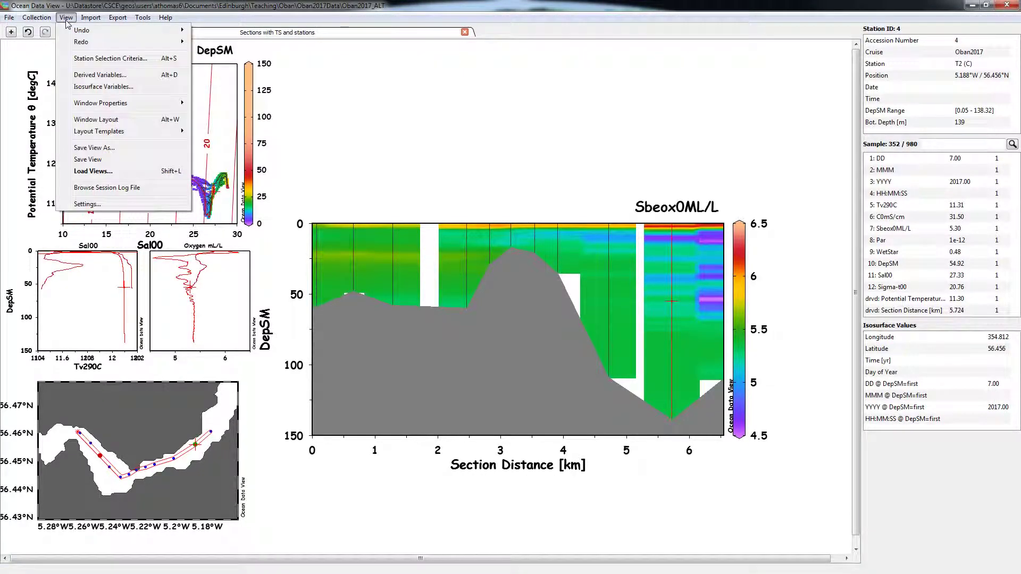
click(100, 73)
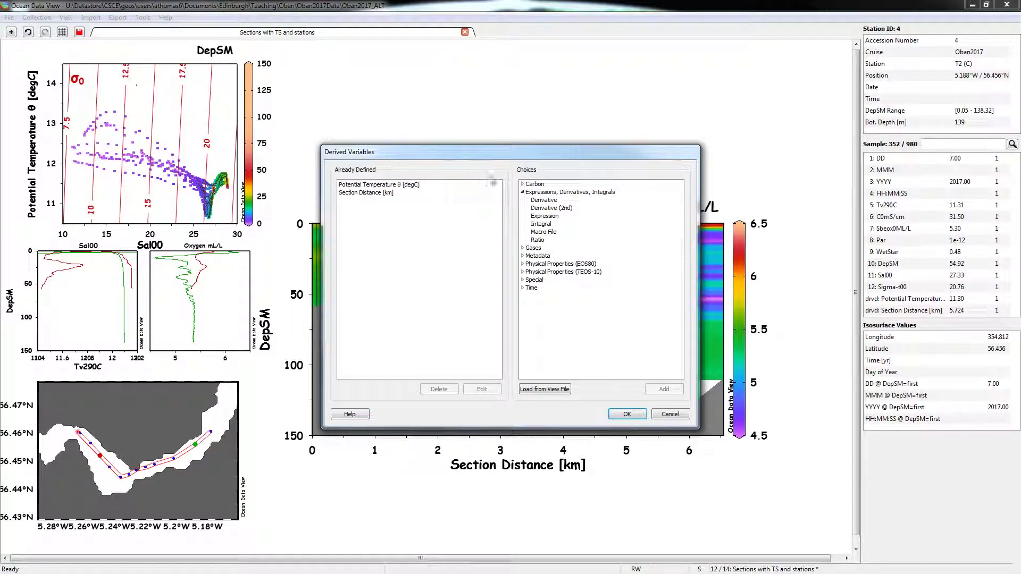
click(545, 216)
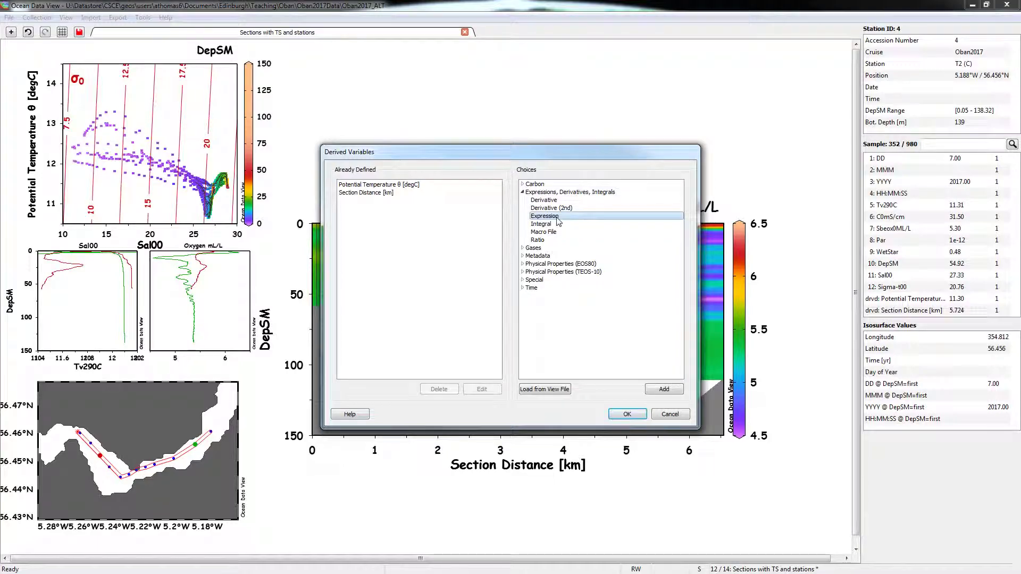
click(663, 388)
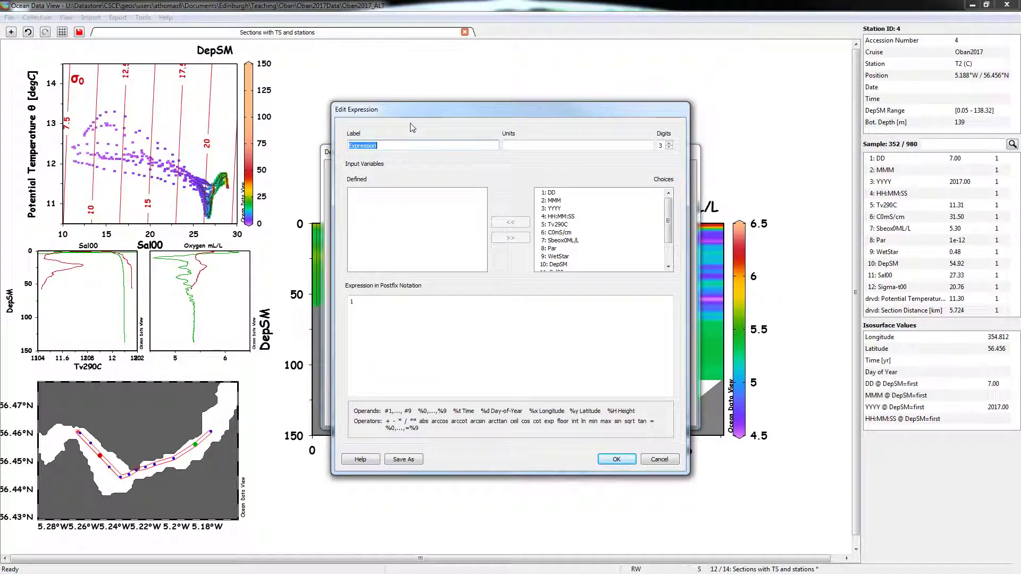
text(Oxygen)
click(531, 145)
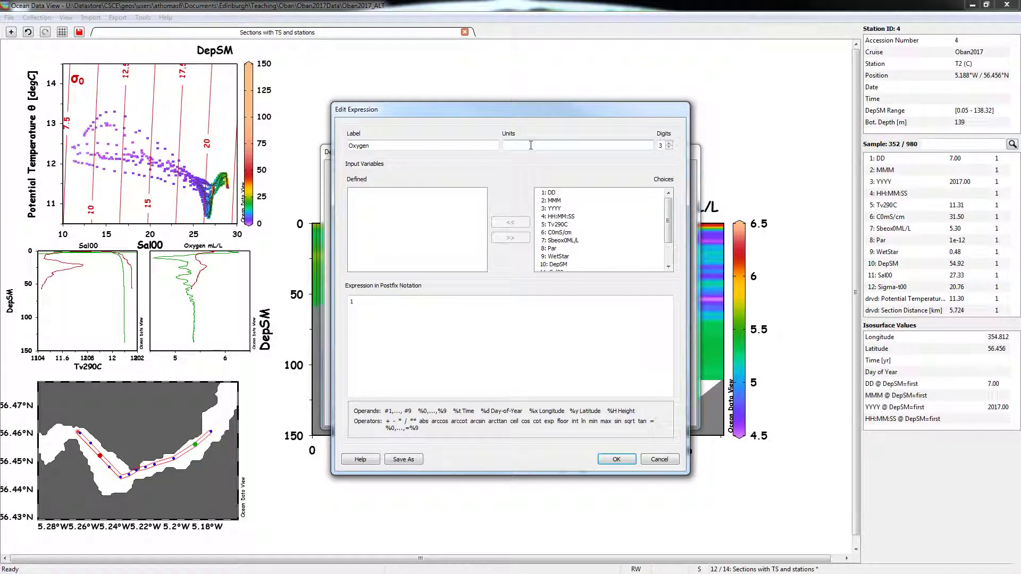
text(umol)
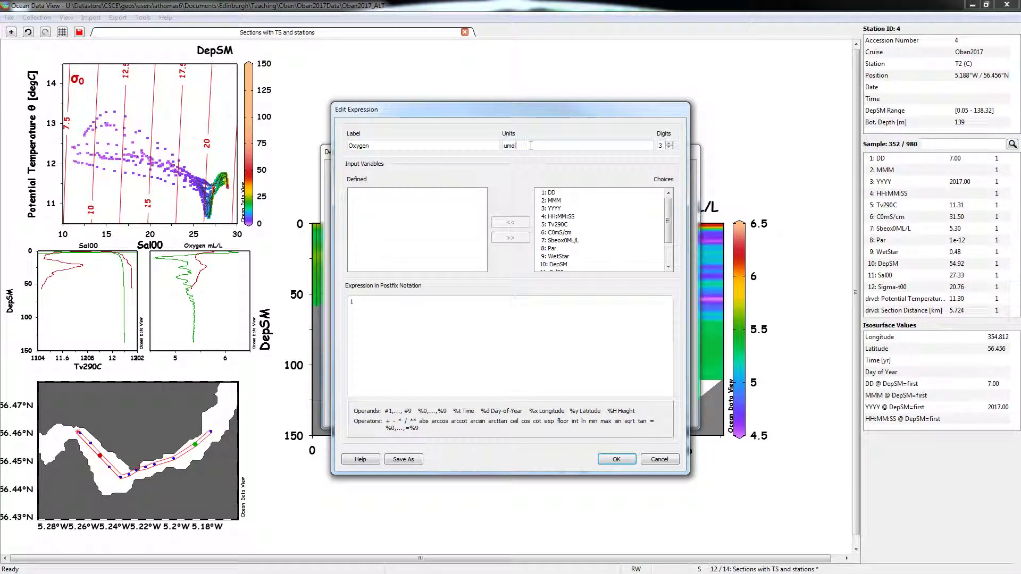
text( kg)
click(669, 144)
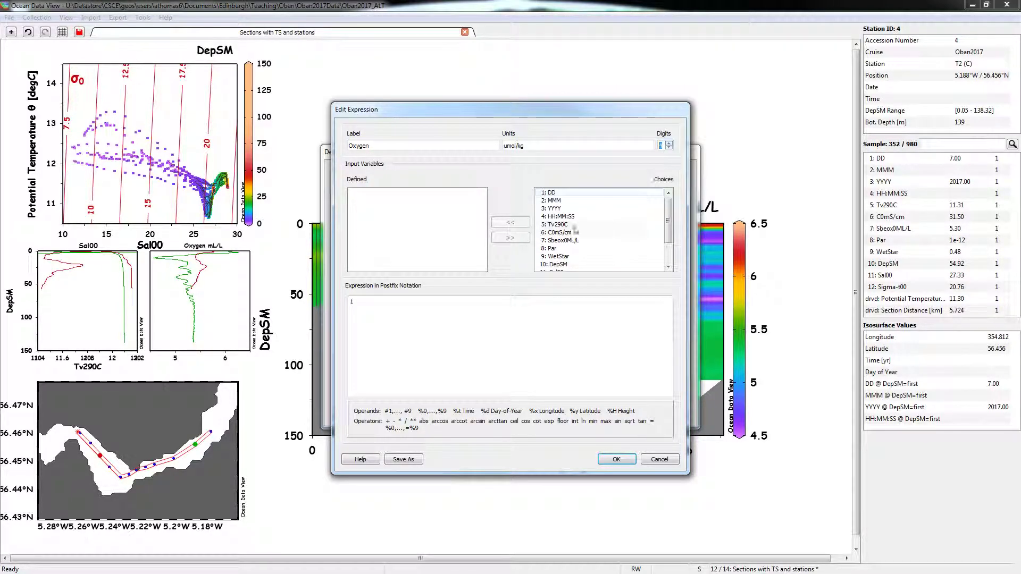
Add Sbeox0ML/L and Sigma-t00 as inputs #1 and #2, then paste the postfix oxygen formula.
click(574, 240)
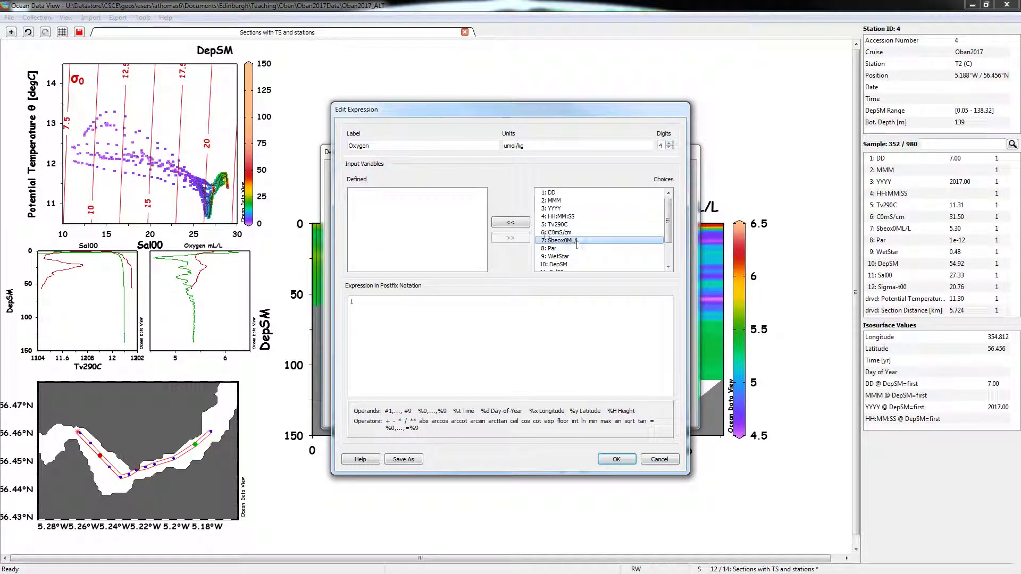
click(515, 224)
click(668, 255)
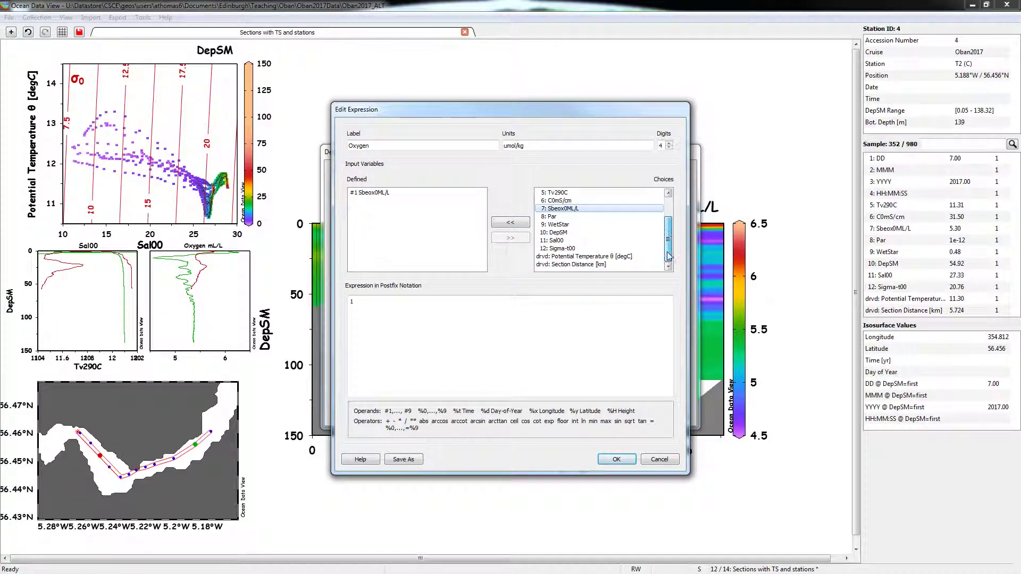
click(585, 248)
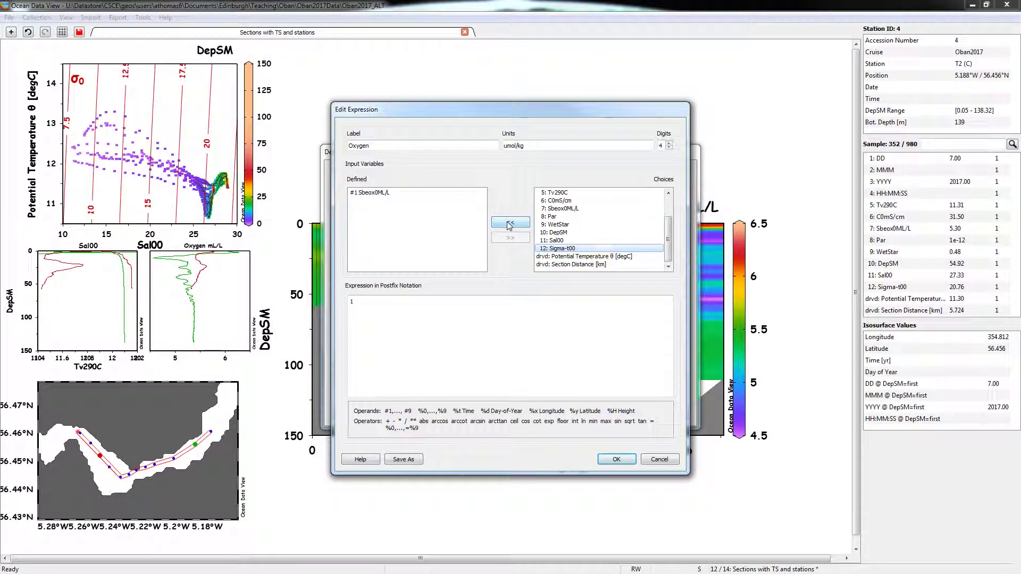
click(509, 224)
click(373, 304)
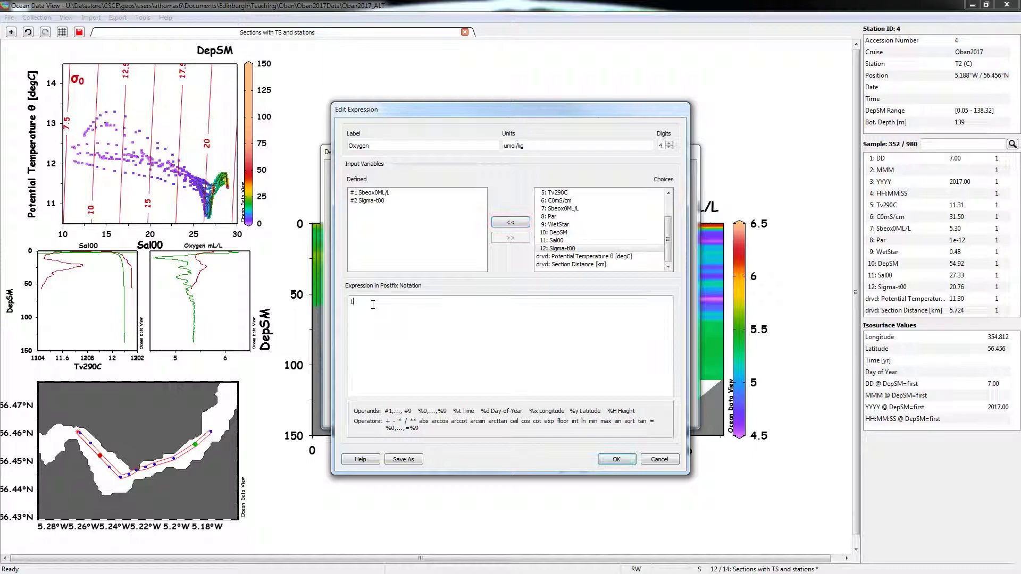
key(ctrl+v)
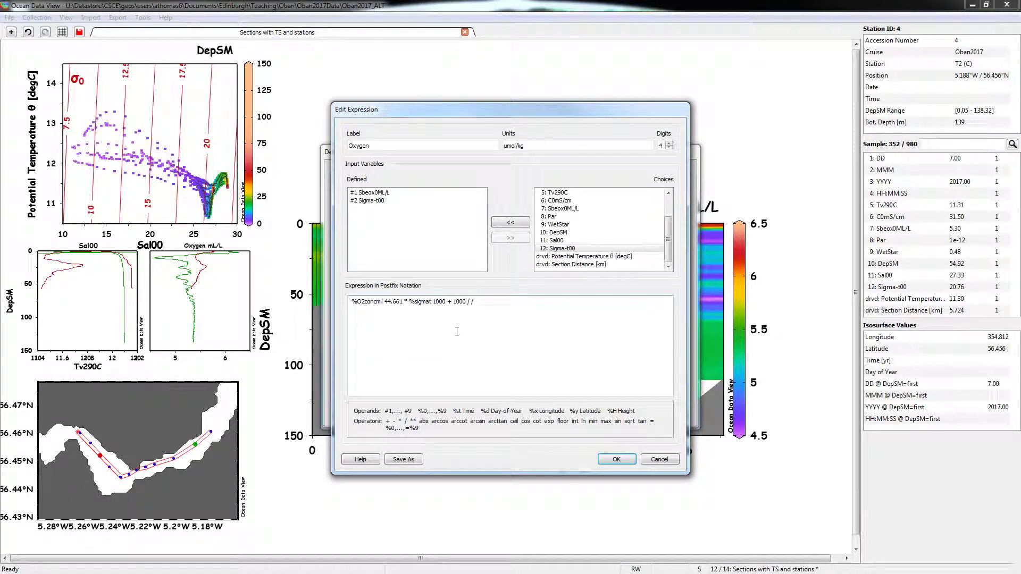
Replace %O2concml with #1 and %sigmat with #2 in the Oxygen postfix formula.
double_click(383, 301)
click(373, 302)
drag(383, 301, 360, 302)
key(BackSpace)
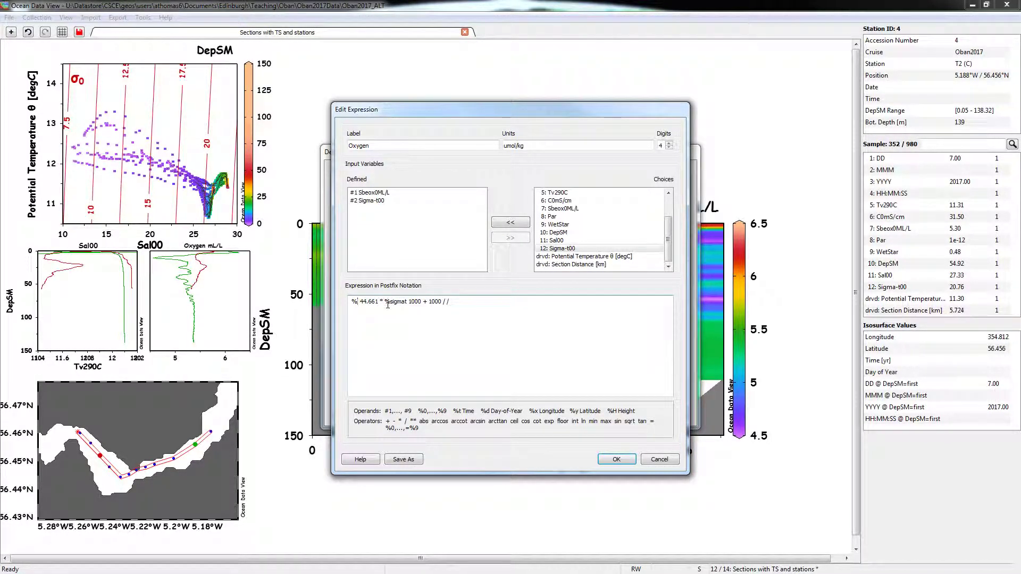
key(BackSpace)
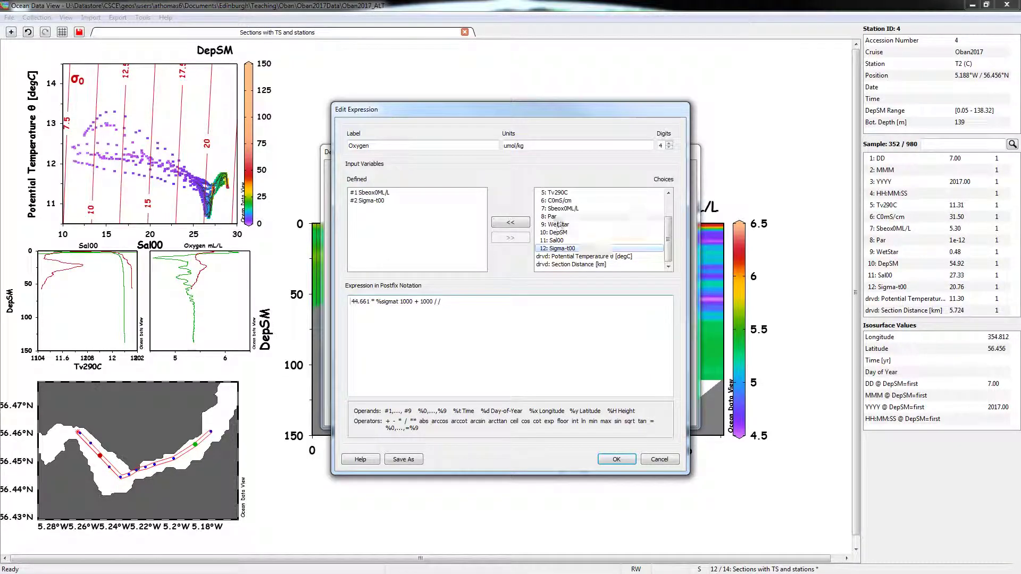
double_click(359, 194)
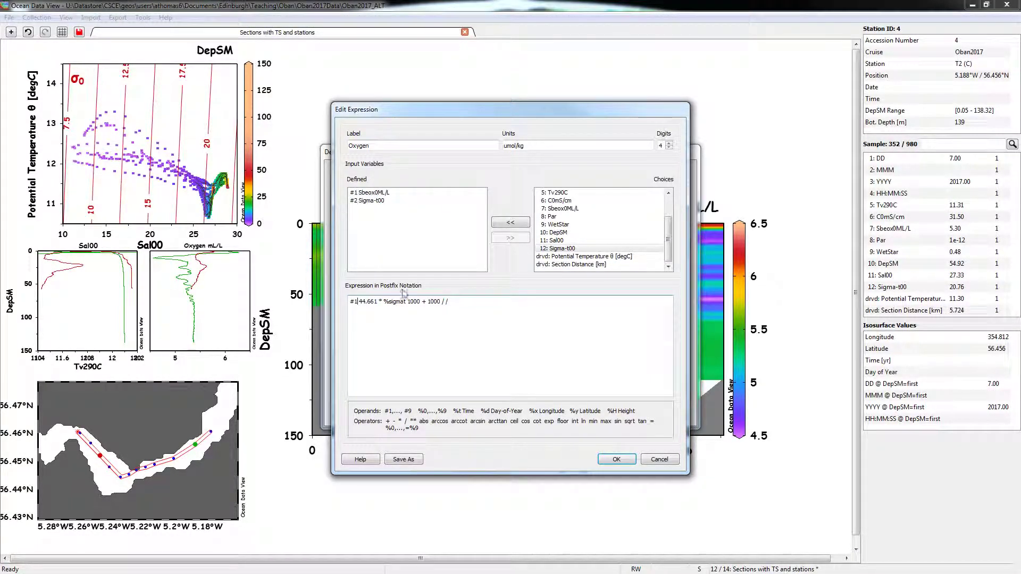
drag(407, 302, 384, 302)
text(#2)
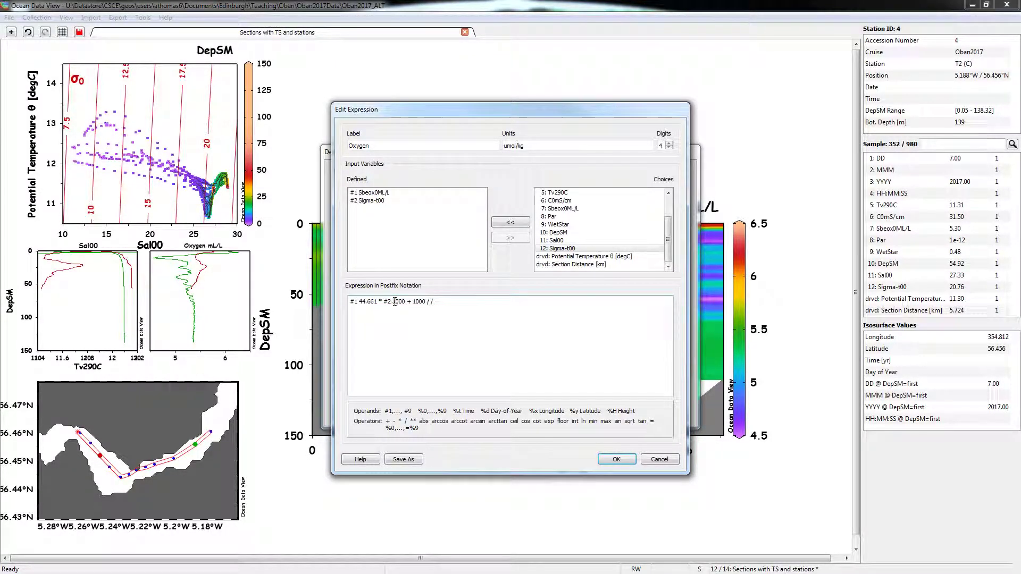
click(618, 460)
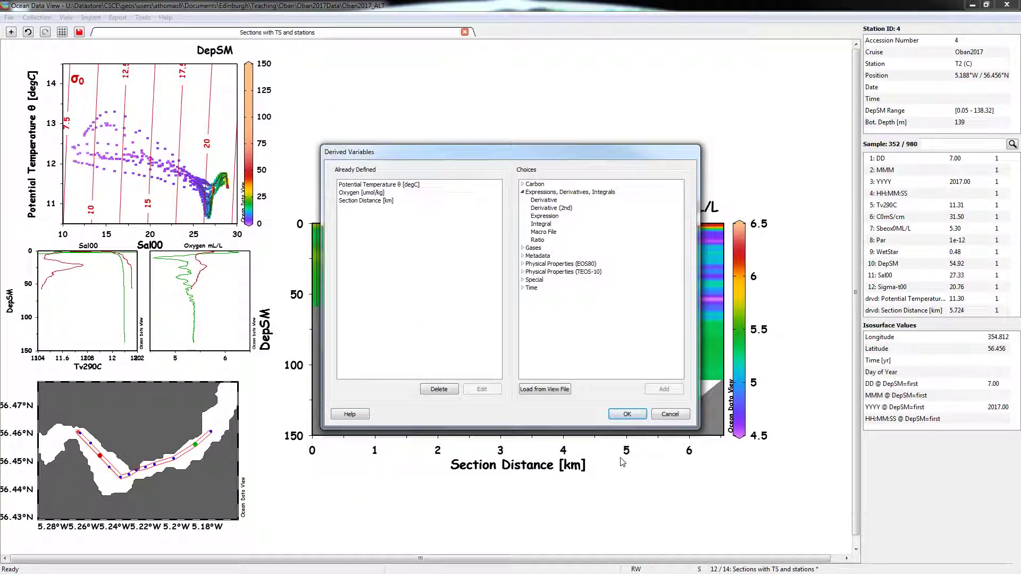
click(622, 414)
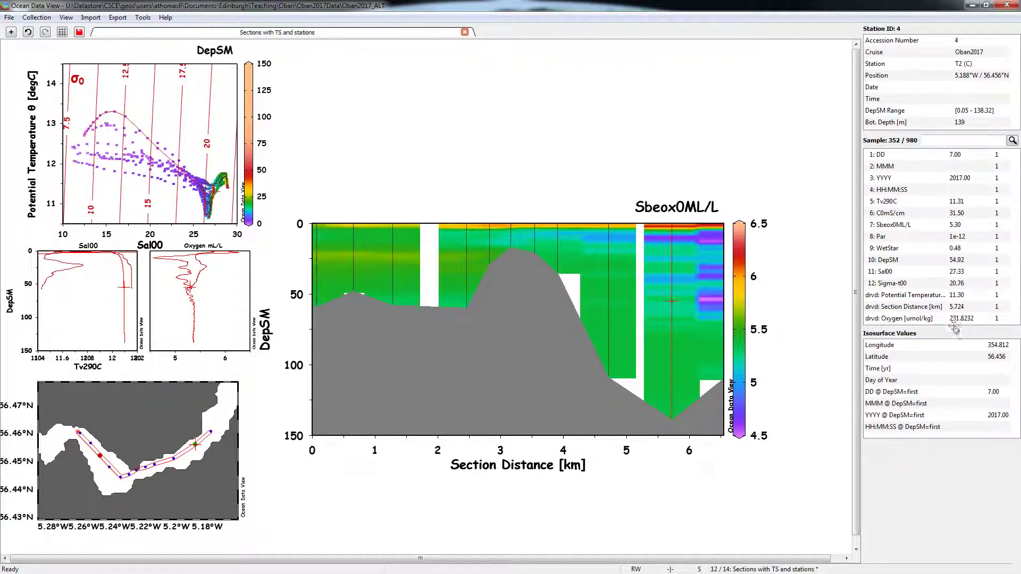
mouse_move(955, 326)
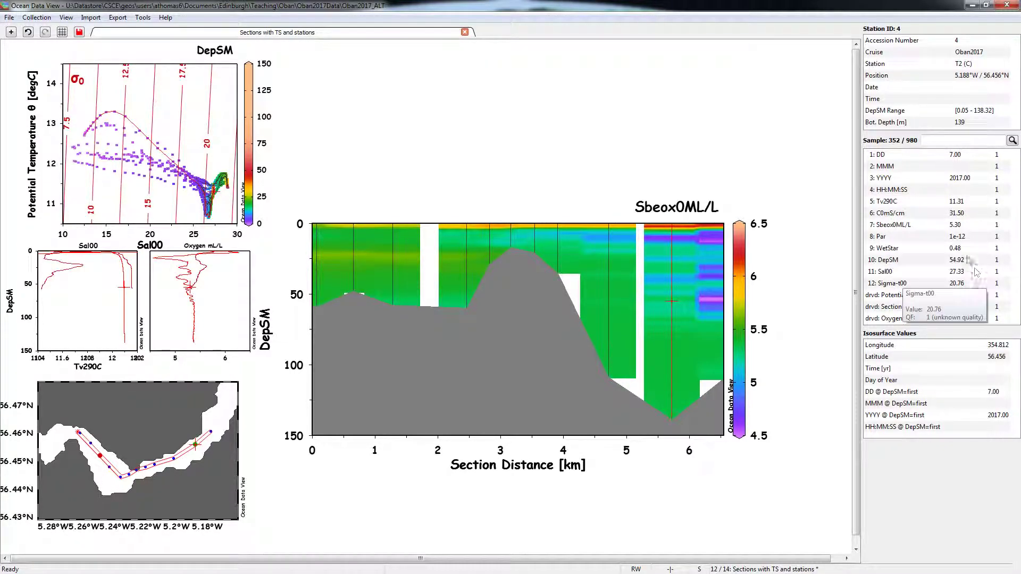
mouse_move(893, 217)
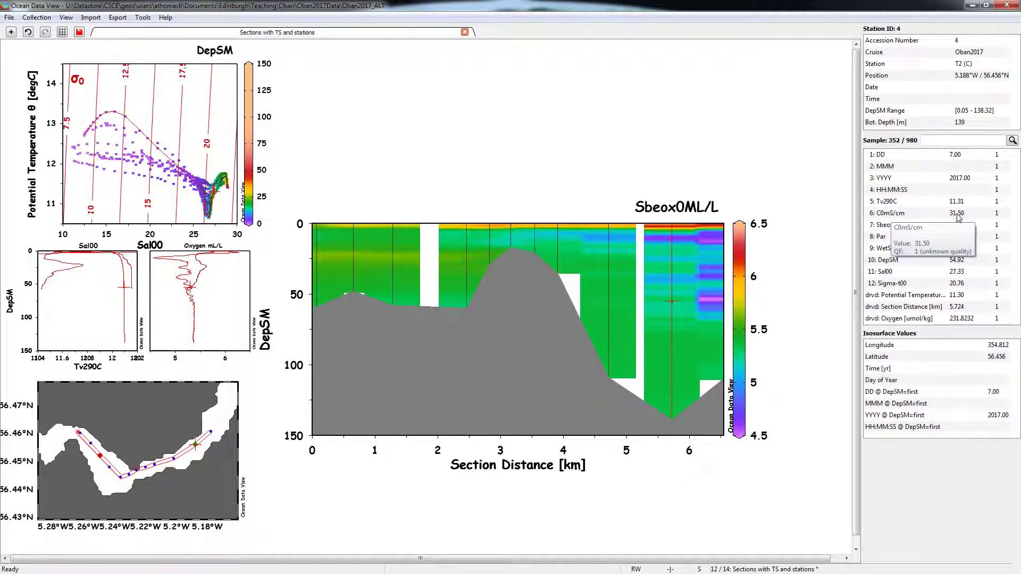
mouse_move(955, 285)
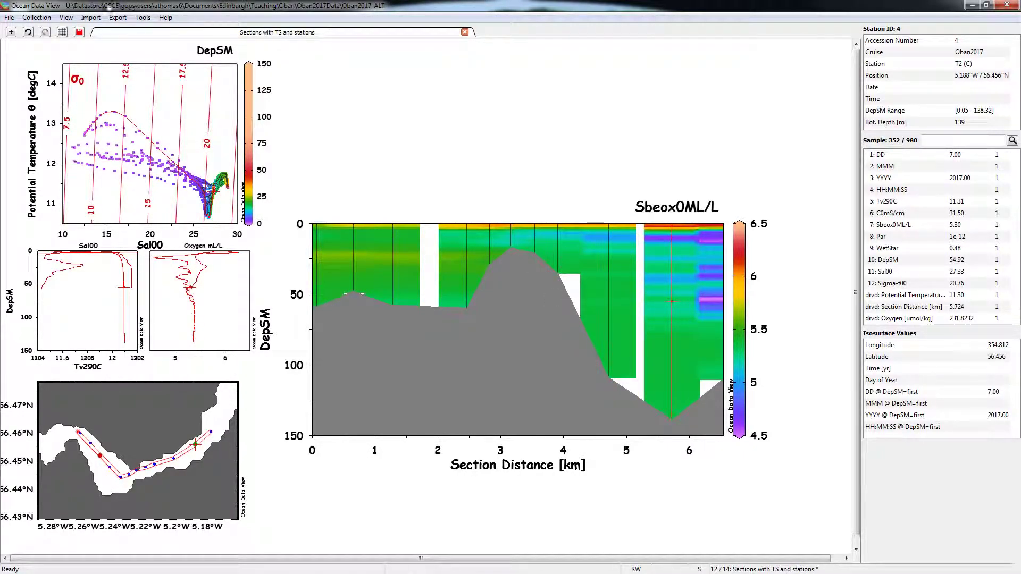
Check the derived variables list, then colour the section plot by drvd: Oxygen [umol/kg].
click(66, 18)
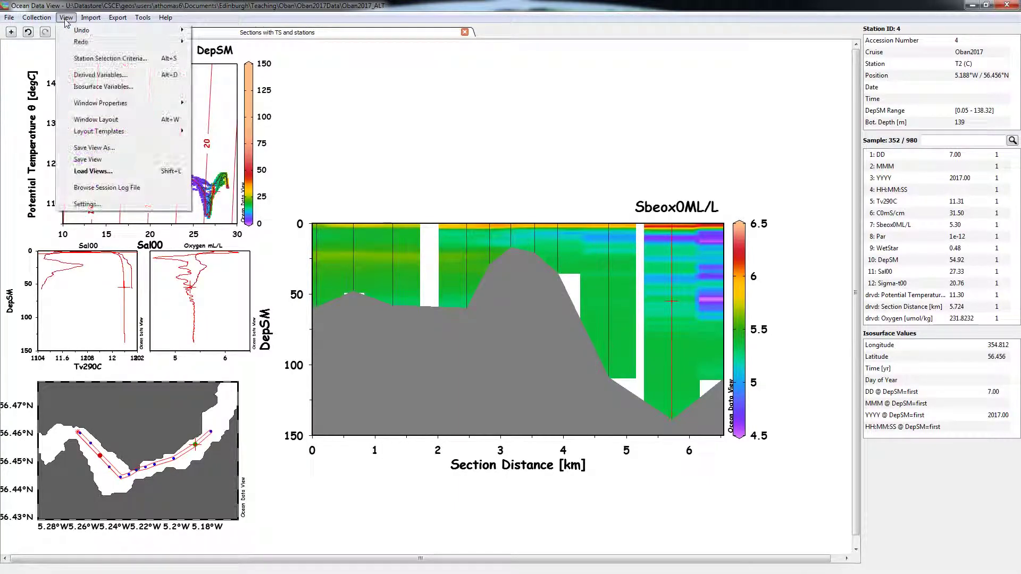
click(101, 74)
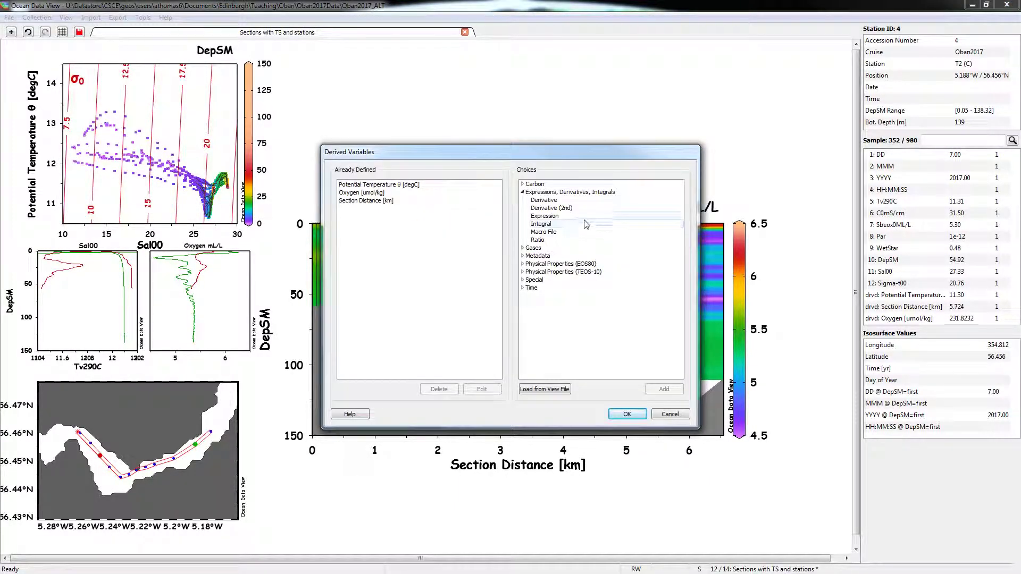
click(670, 415)
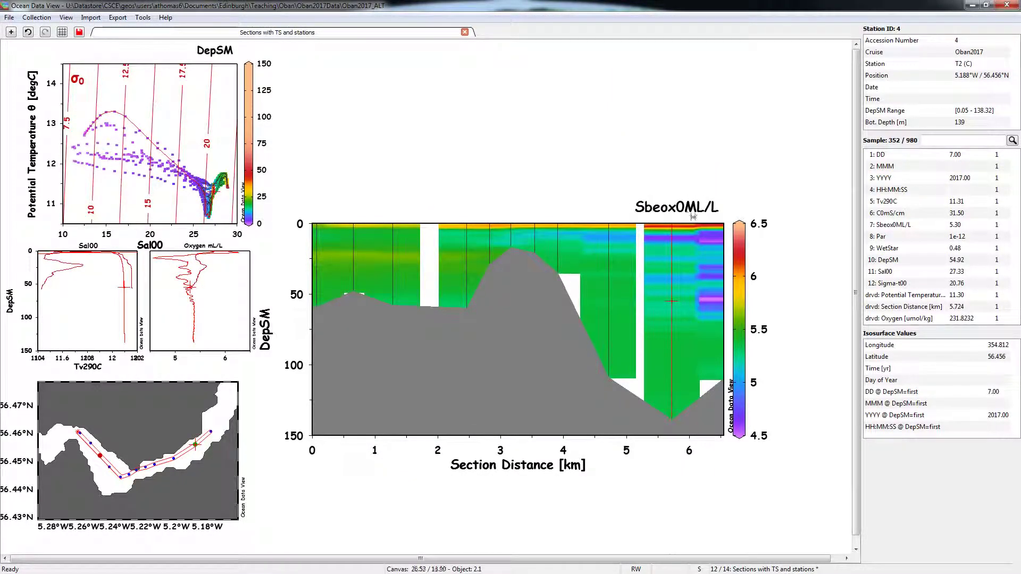
double_click(628, 279)
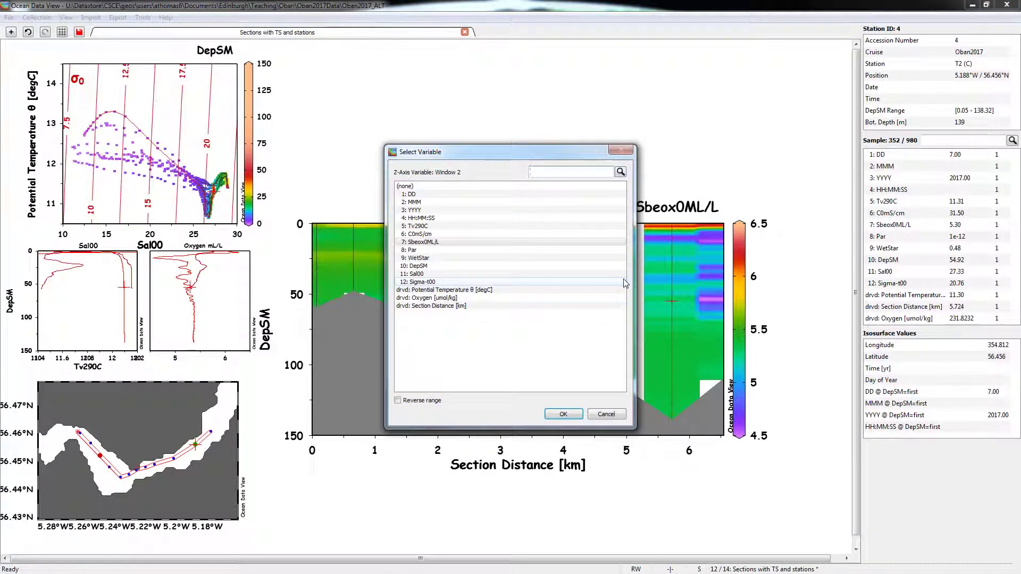
click(488, 299)
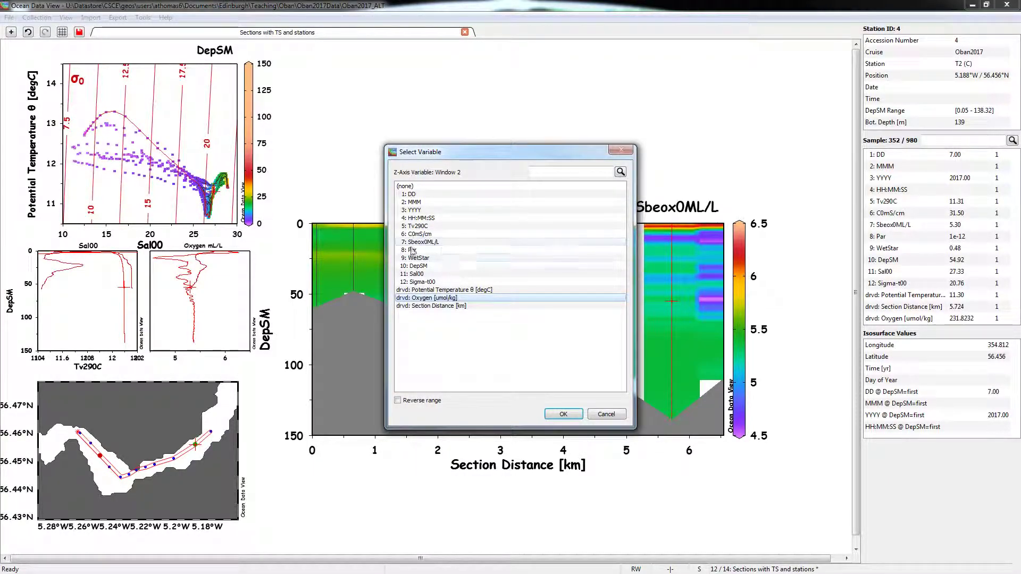
click(566, 413)
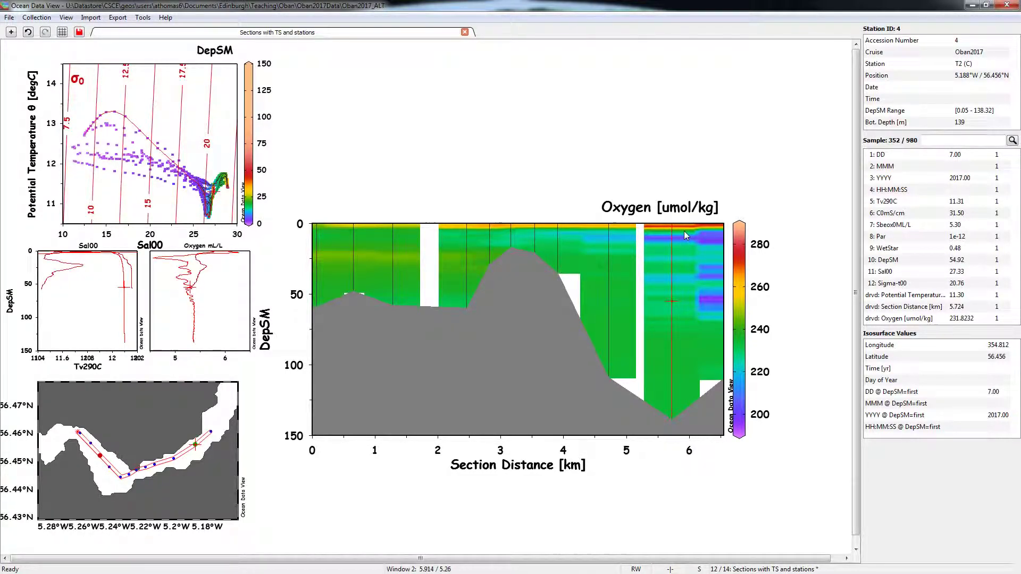
Add the Gases > Oxygen Saturation derived variable, using drvd: Oxygen [umol/kg] as its oxygen input.
click(66, 18)
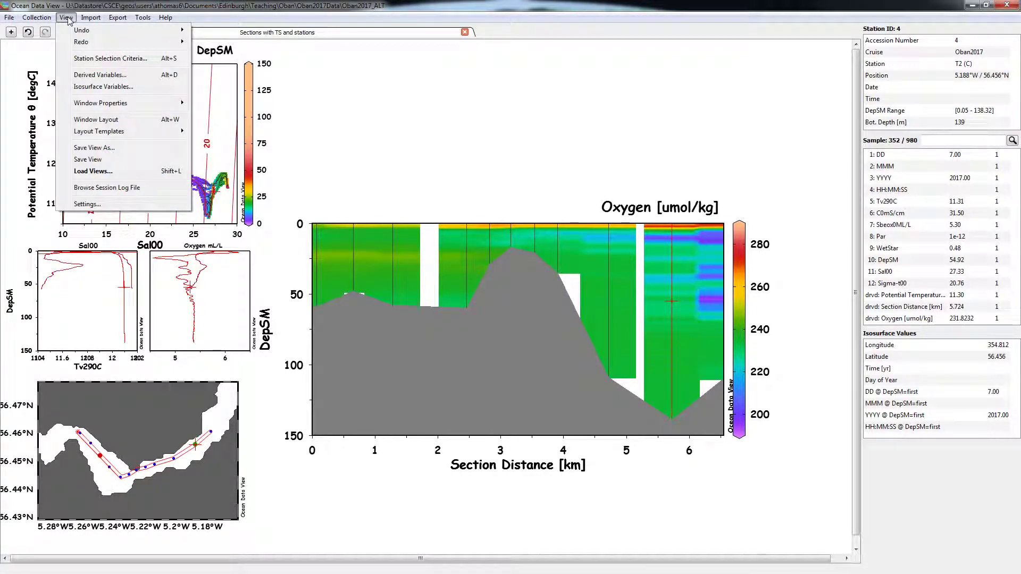
click(100, 75)
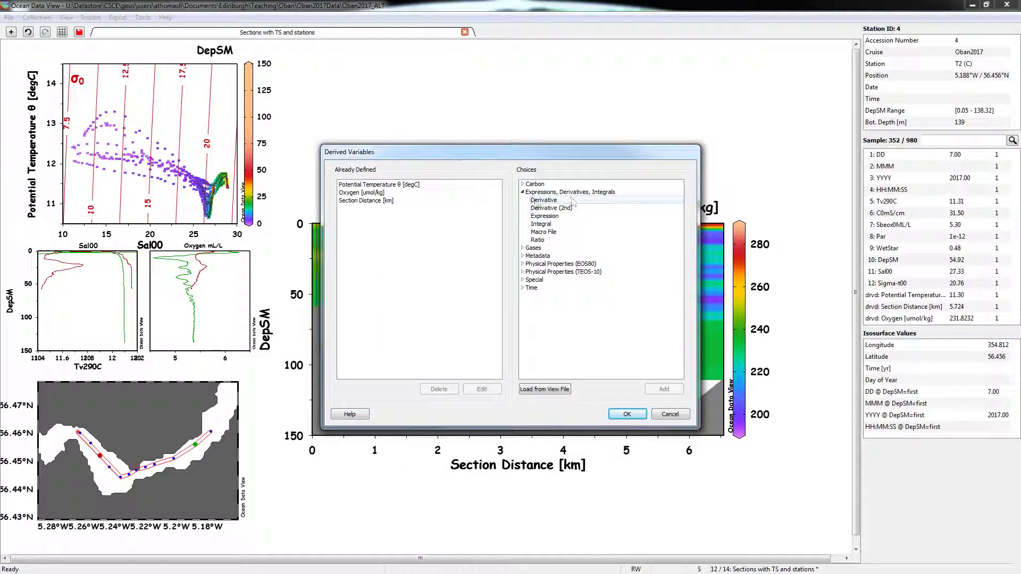
click(524, 249)
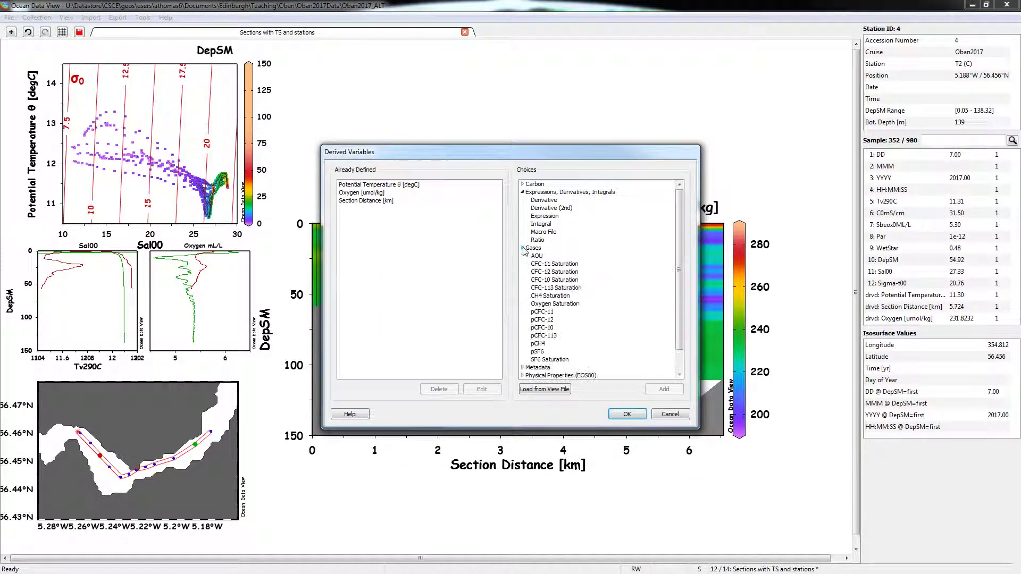
click(567, 303)
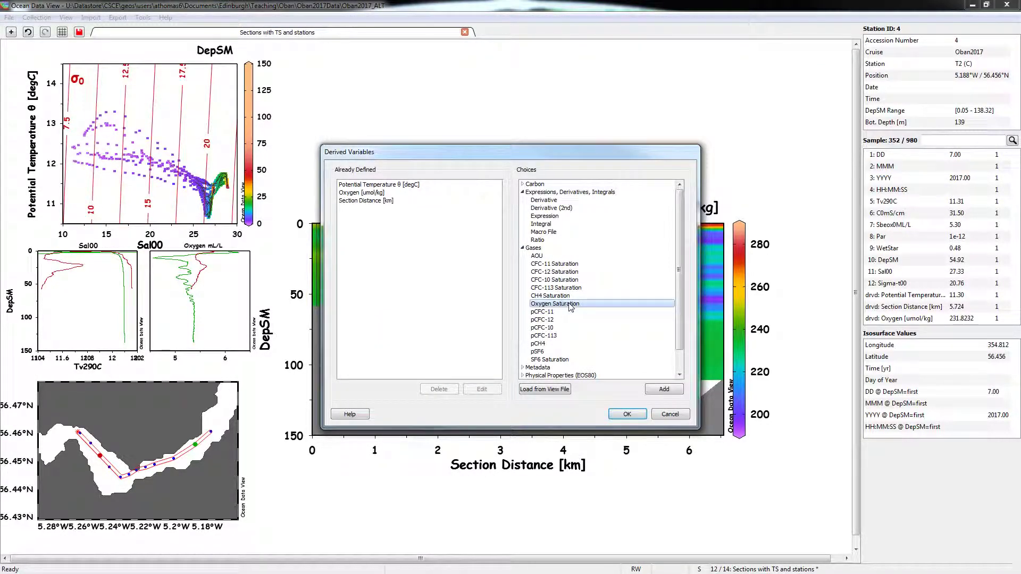
click(664, 390)
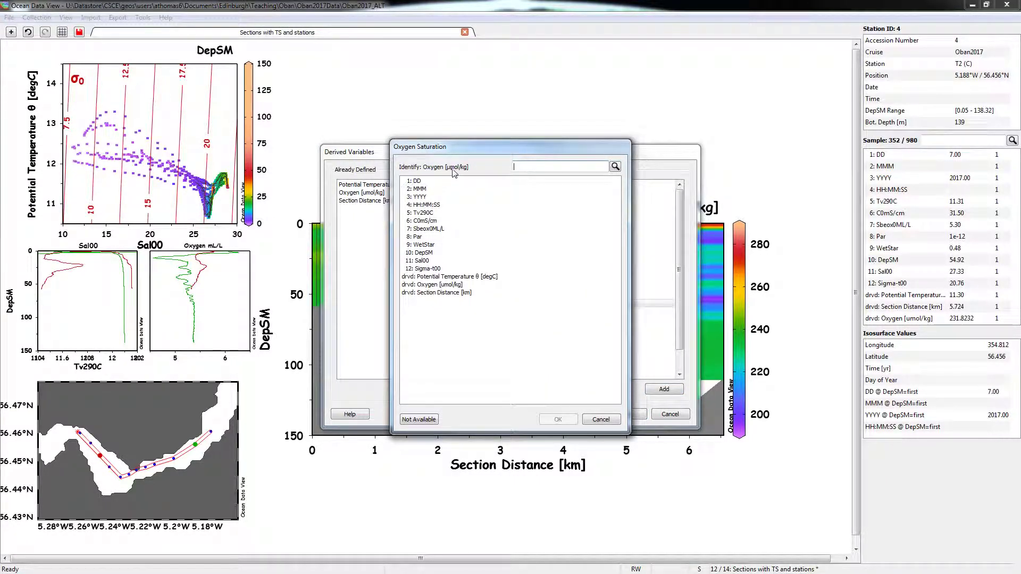
click(447, 285)
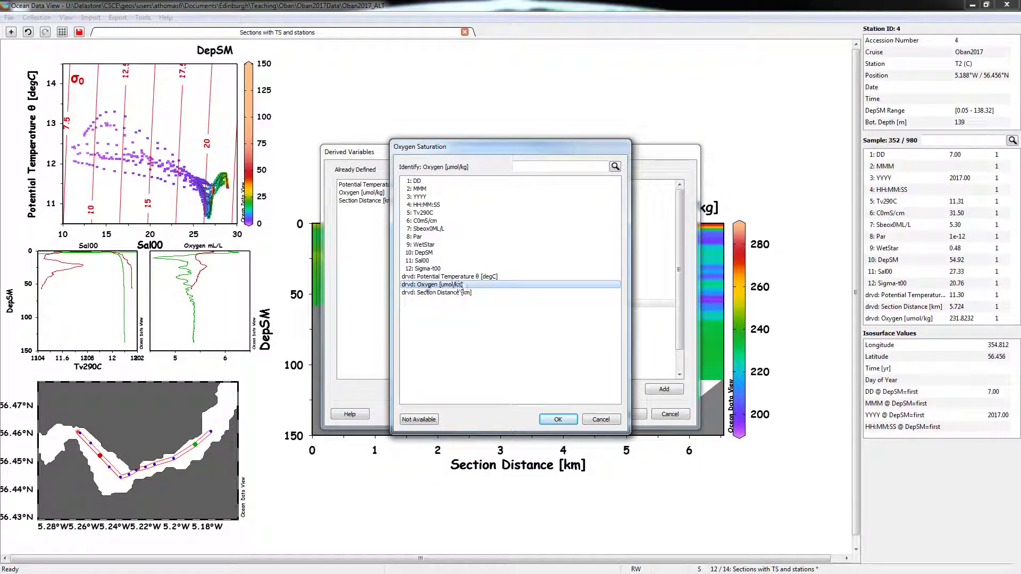
click(558, 420)
click(617, 412)
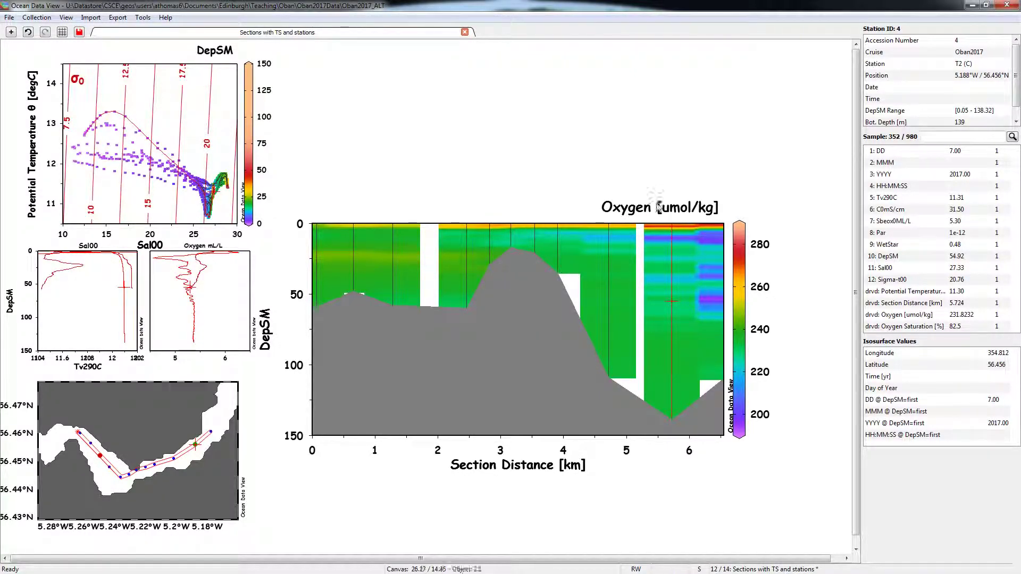
Switch the section plot's variable to drvd: Oxygen Saturation [%].
double_click(584, 299)
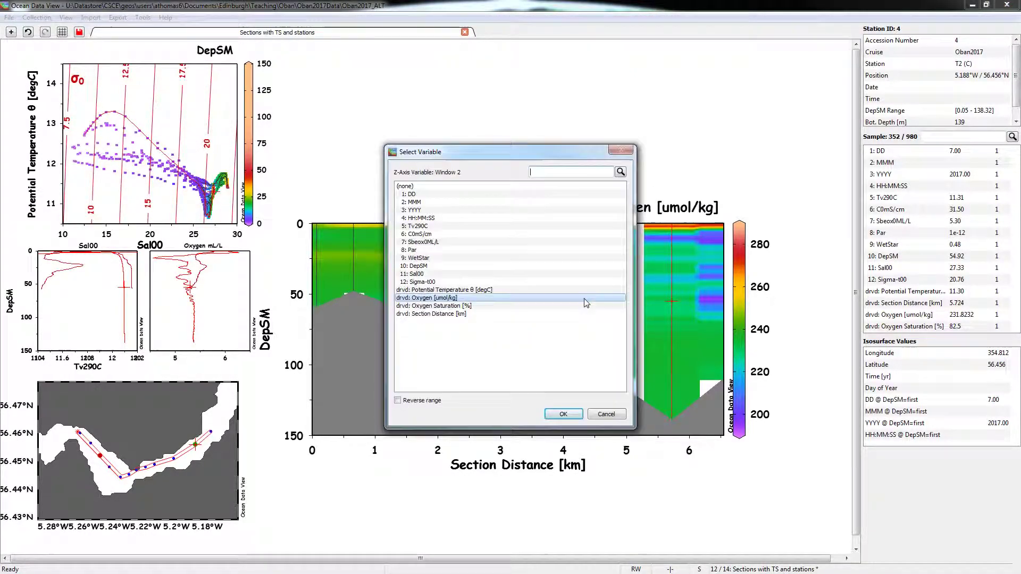
click(436, 306)
click(564, 414)
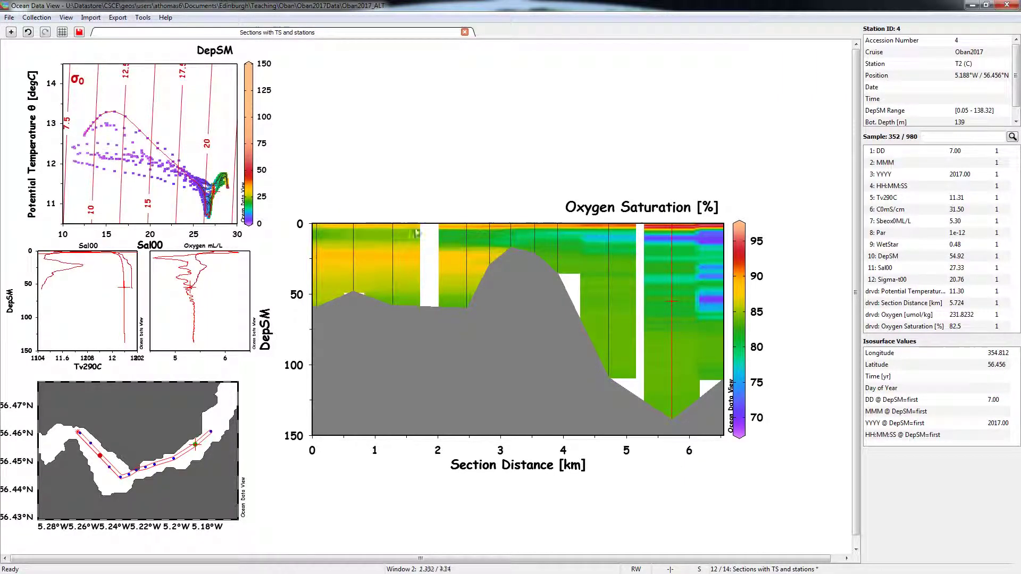
Select a near-surface sample on the section to show its 94.6% oxygen saturation.
click(677, 229)
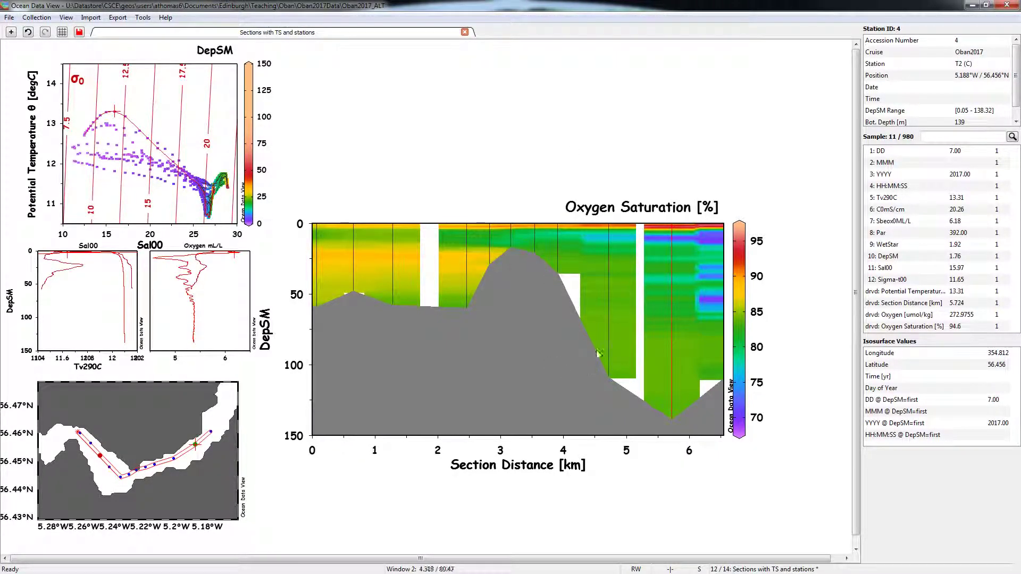
Enter Window Layout mode and create a new window copying the section plot.
right_click(618, 325)
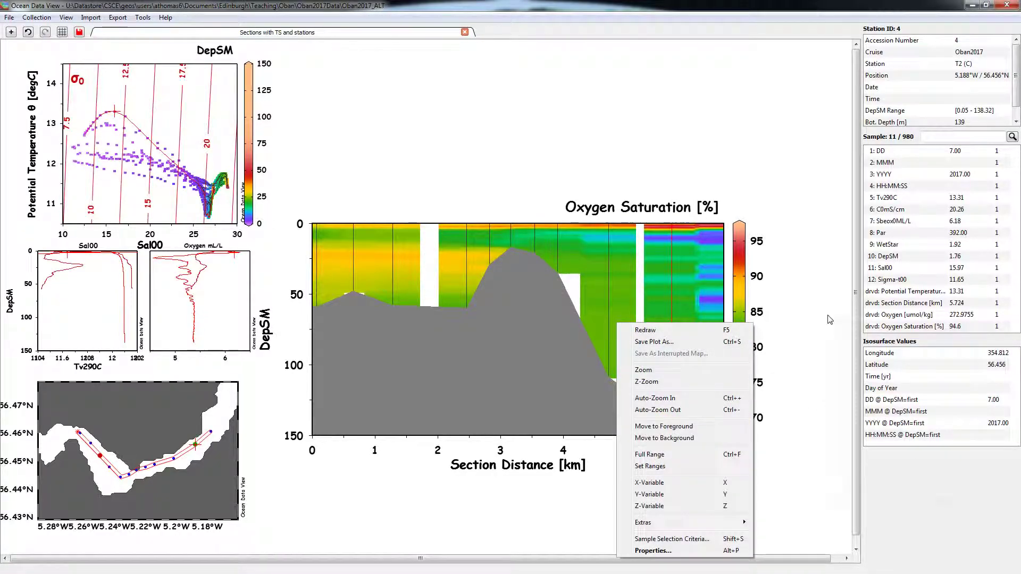
right_click(828, 318)
mouse_move(880, 411)
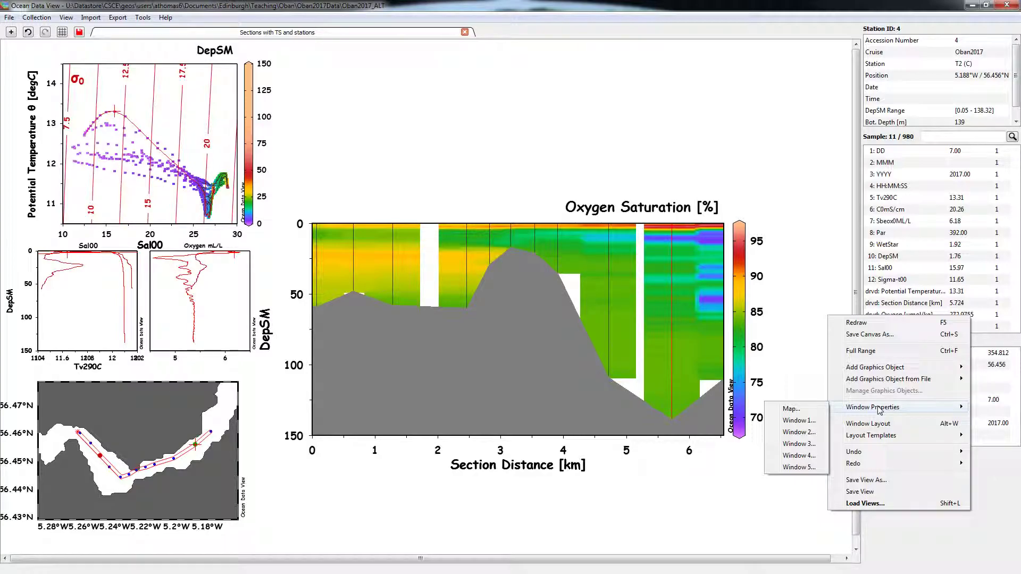
click(875, 423)
right_click(534, 299)
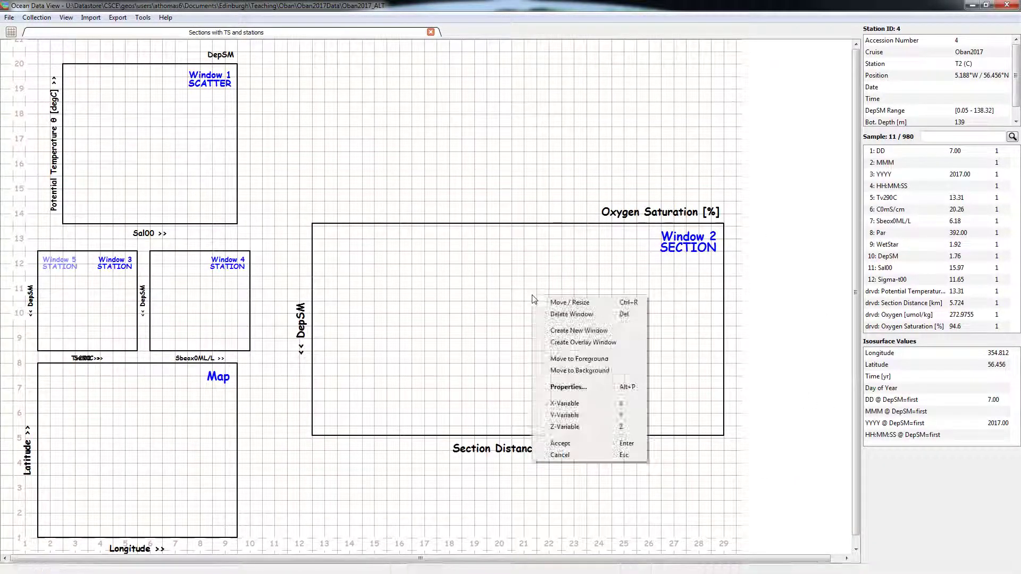
click(594, 332)
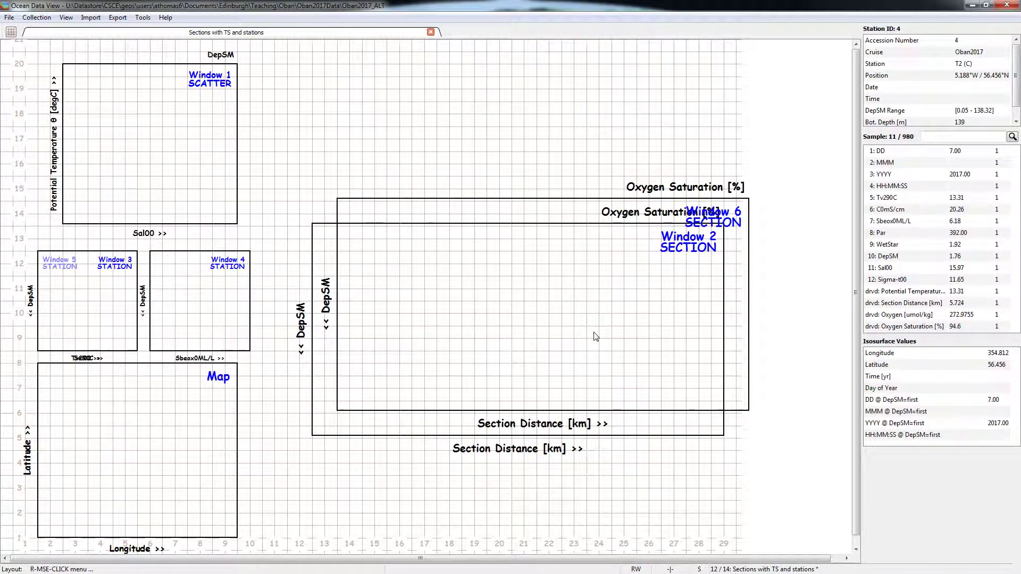
Move and shrink the new window into a short strip at the top of the canvas.
right_click(551, 217)
click(564, 221)
drag(586, 228, 568, 173)
drag(518, 298, 523, 176)
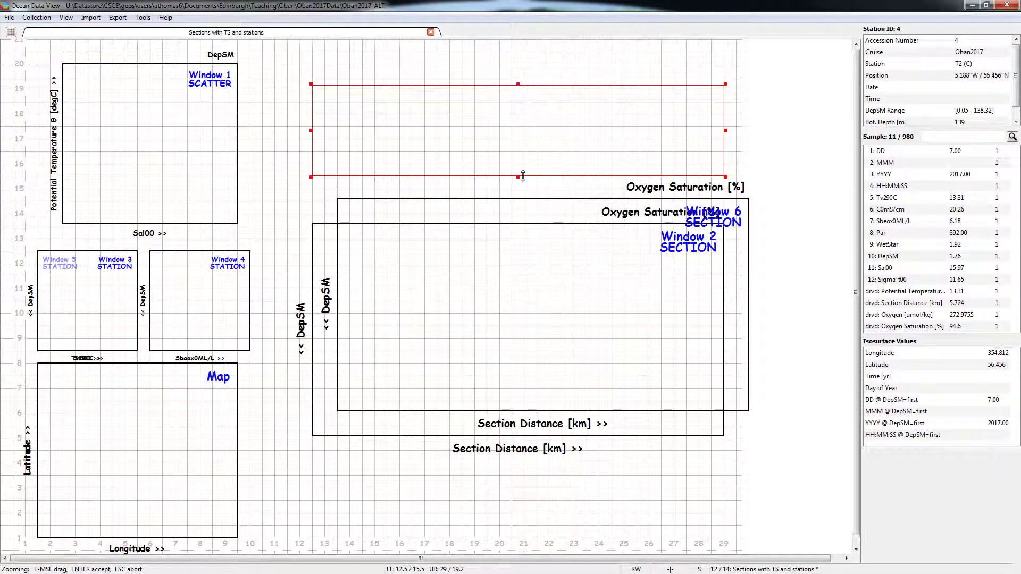
key(Return)
key(Return)
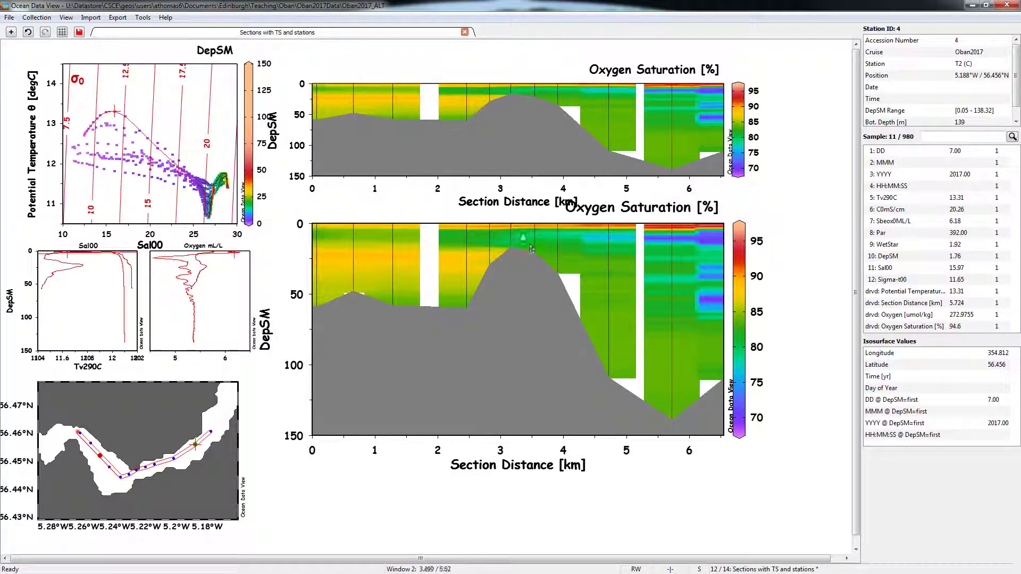
Set the top plot's Section Distance x-axis position to 'no axis'.
right_click(528, 149)
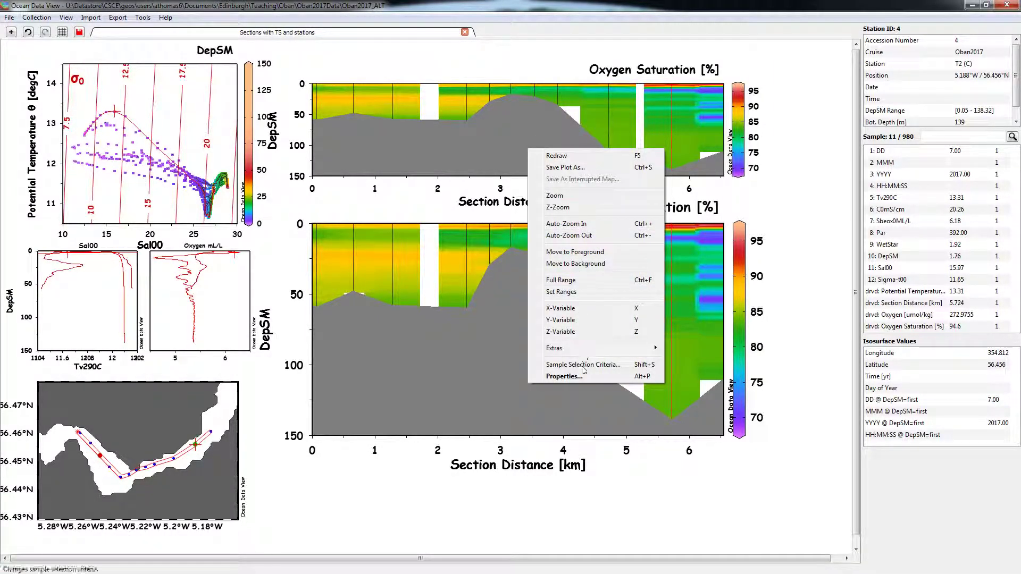
click(585, 377)
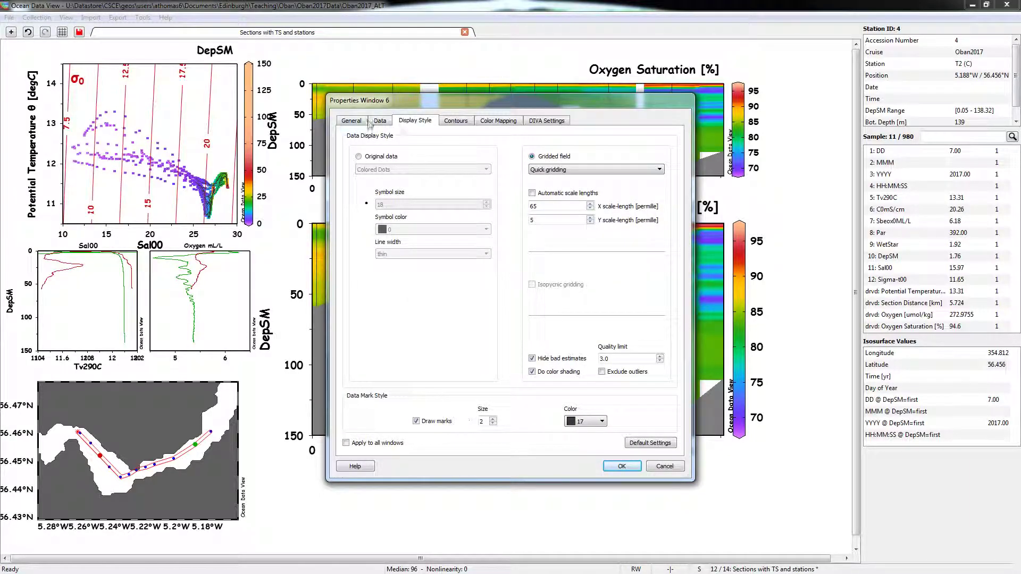
click(365, 120)
click(380, 121)
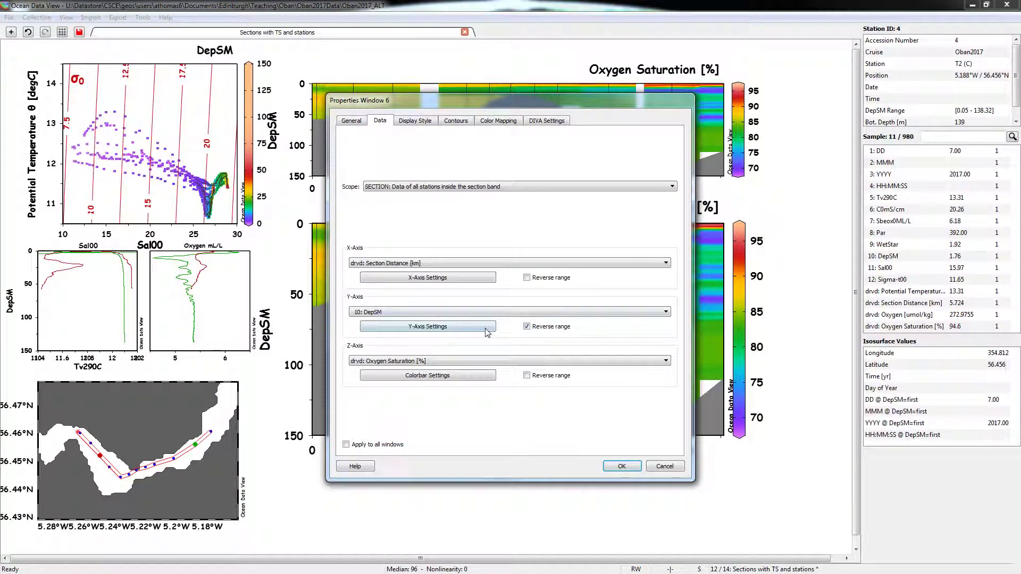
click(471, 285)
click(531, 326)
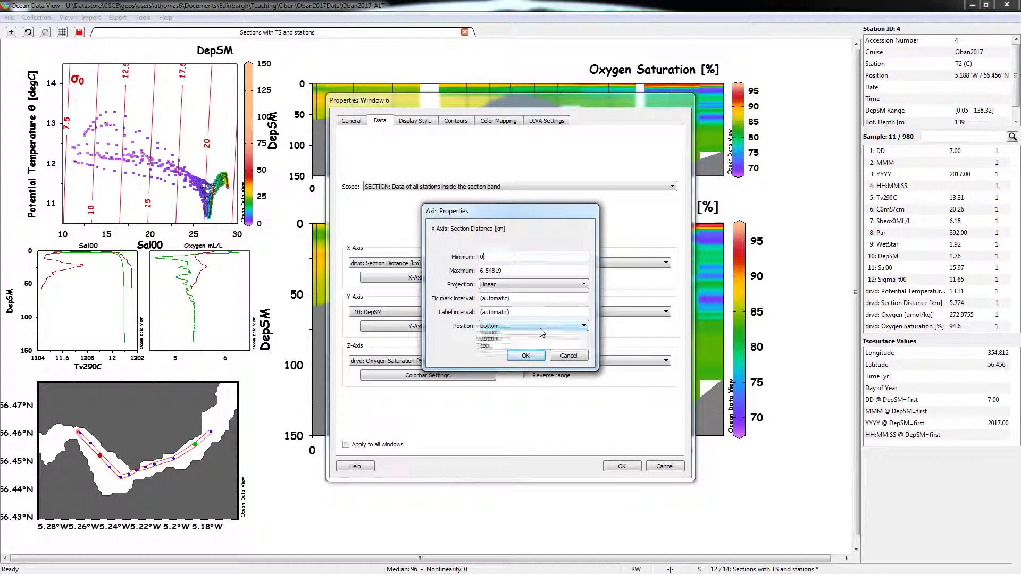
click(531, 342)
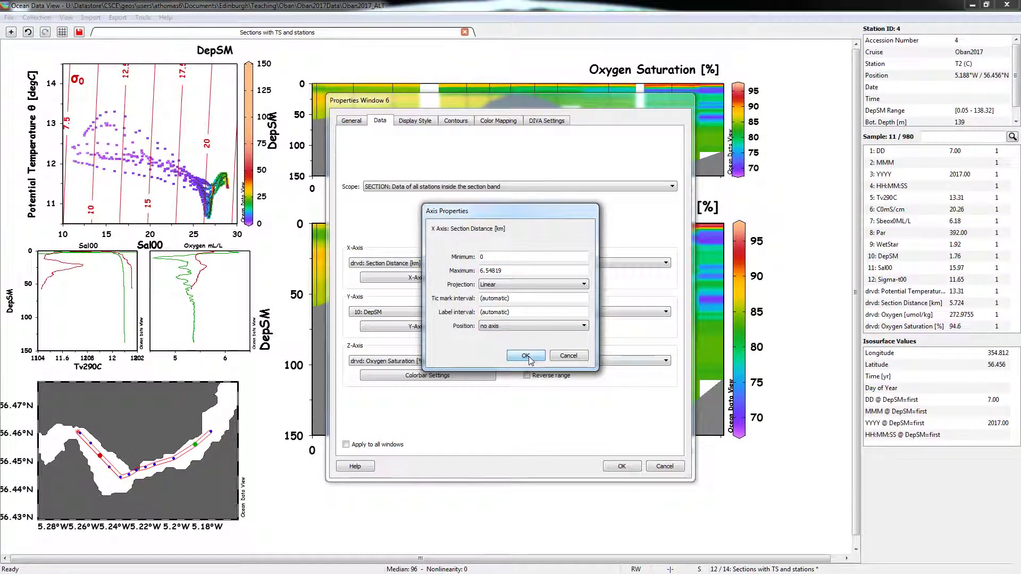
click(525, 356)
click(615, 466)
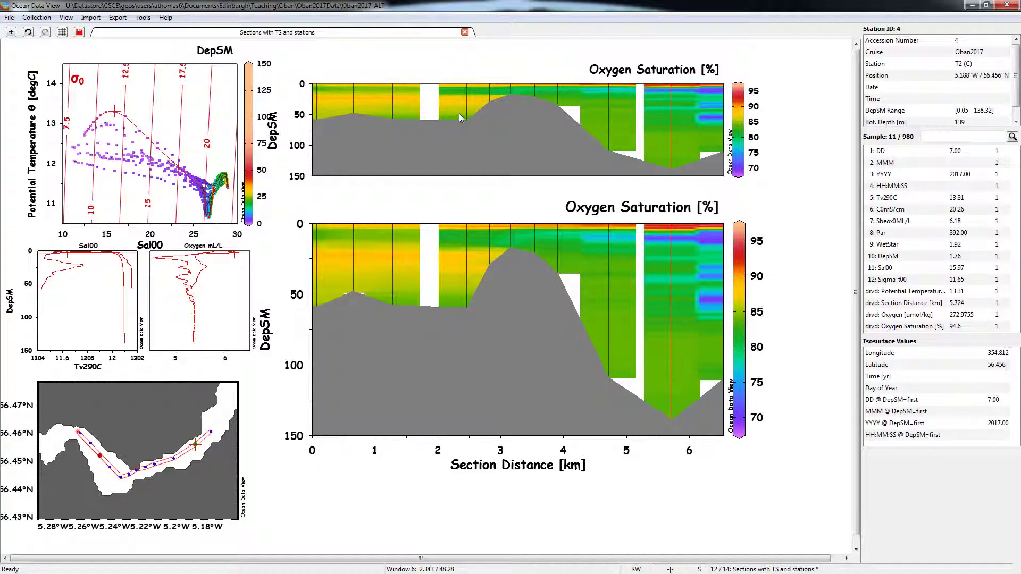
right_click(501, 122)
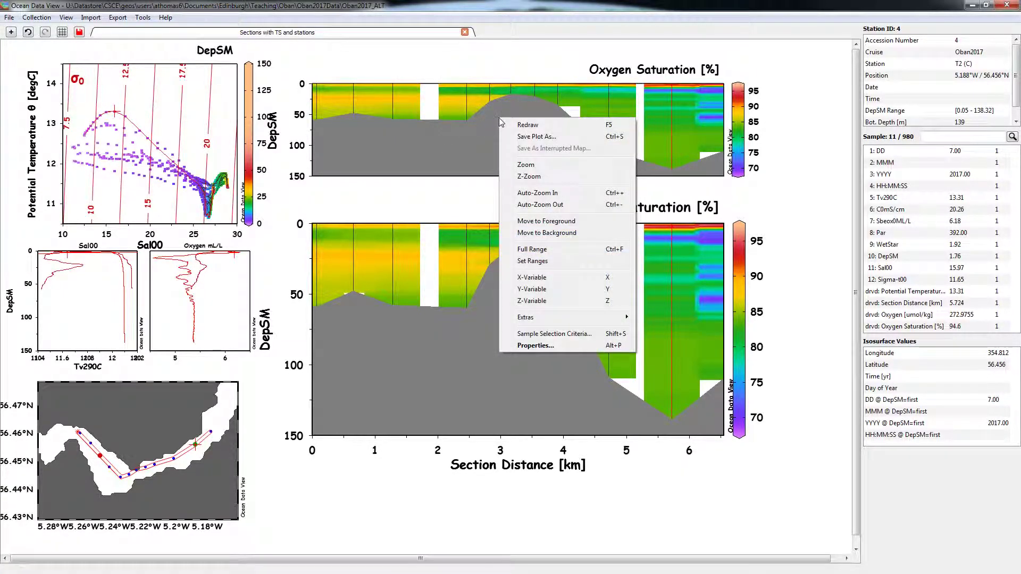
click(547, 294)
click(606, 414)
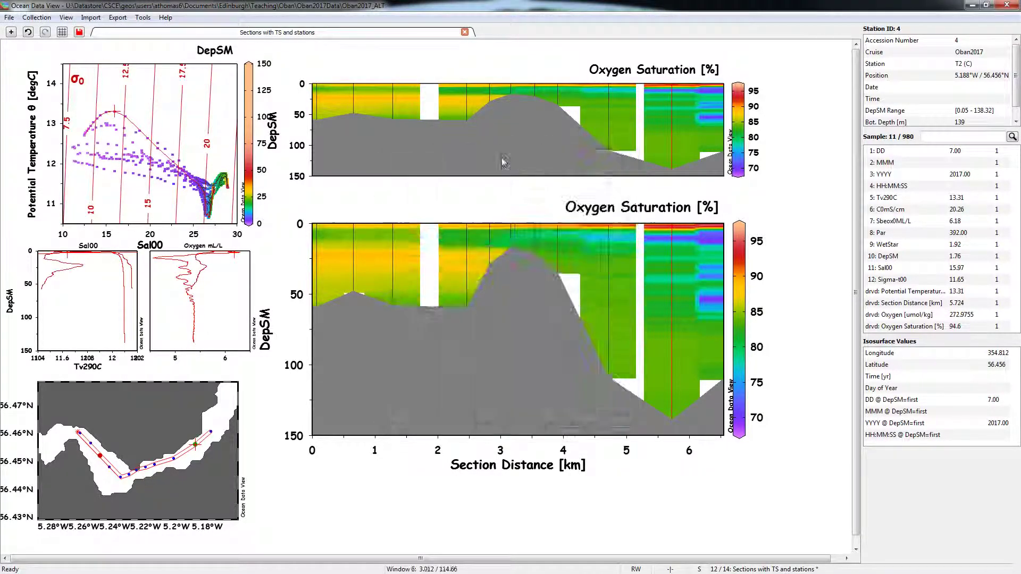
right_click(504, 138)
click(553, 287)
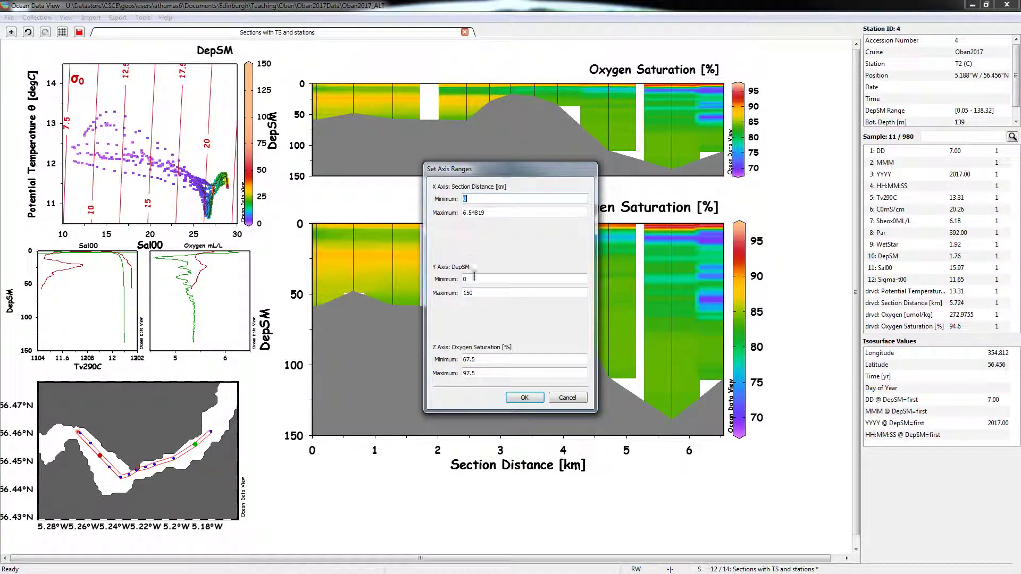
double_click(483, 293)
text(15)
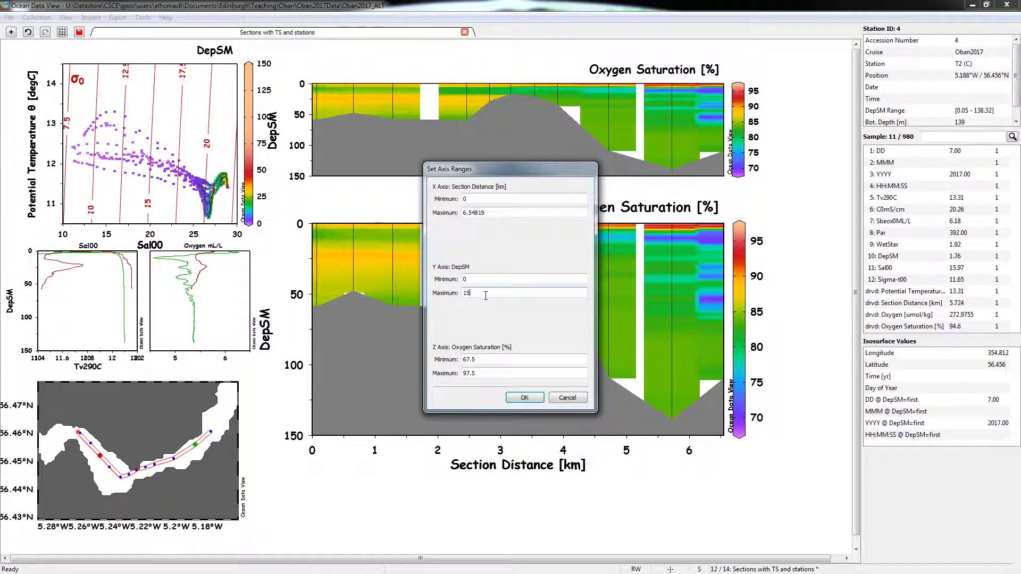
click(532, 399)
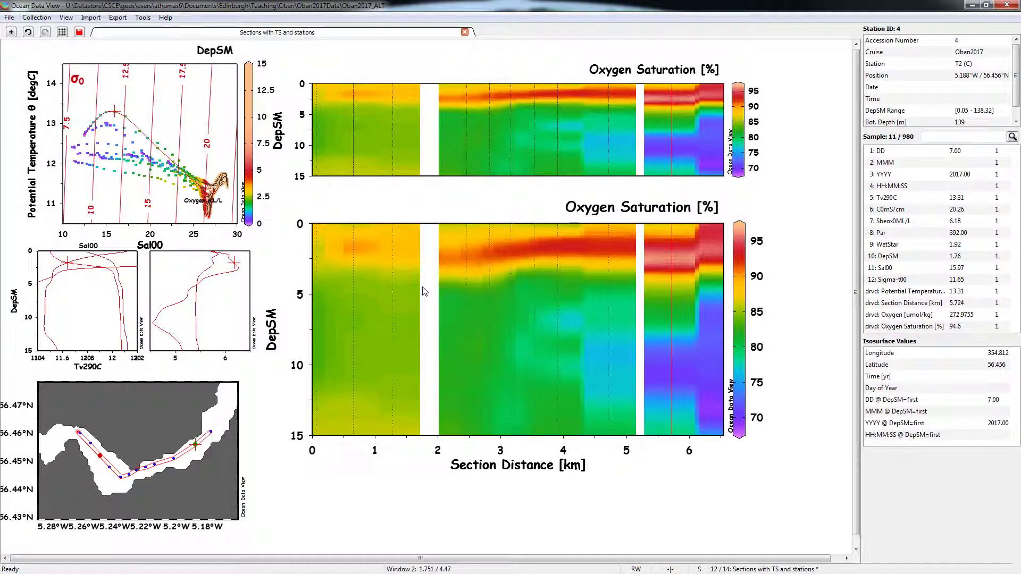
right_click(390, 304)
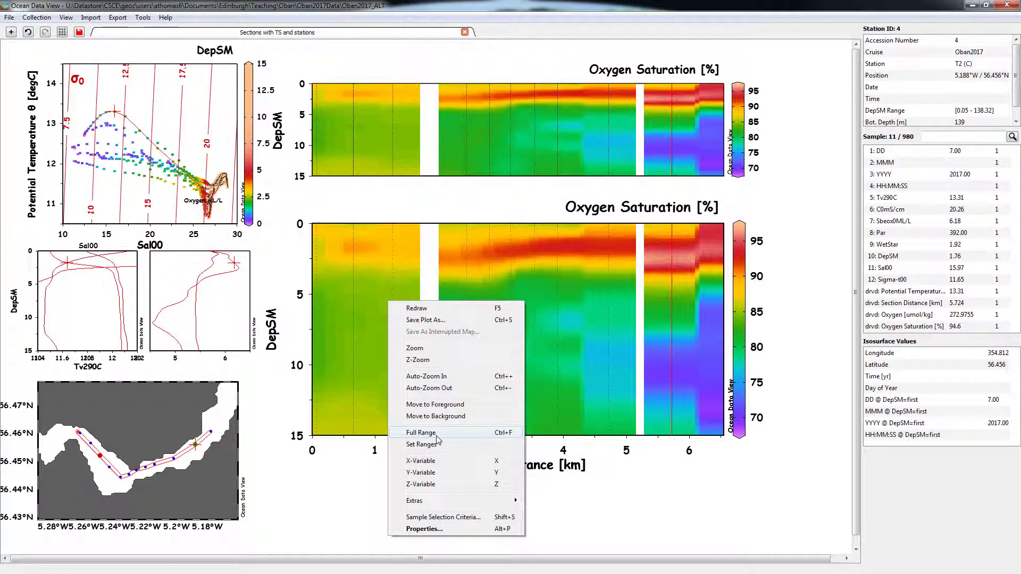
click(420, 433)
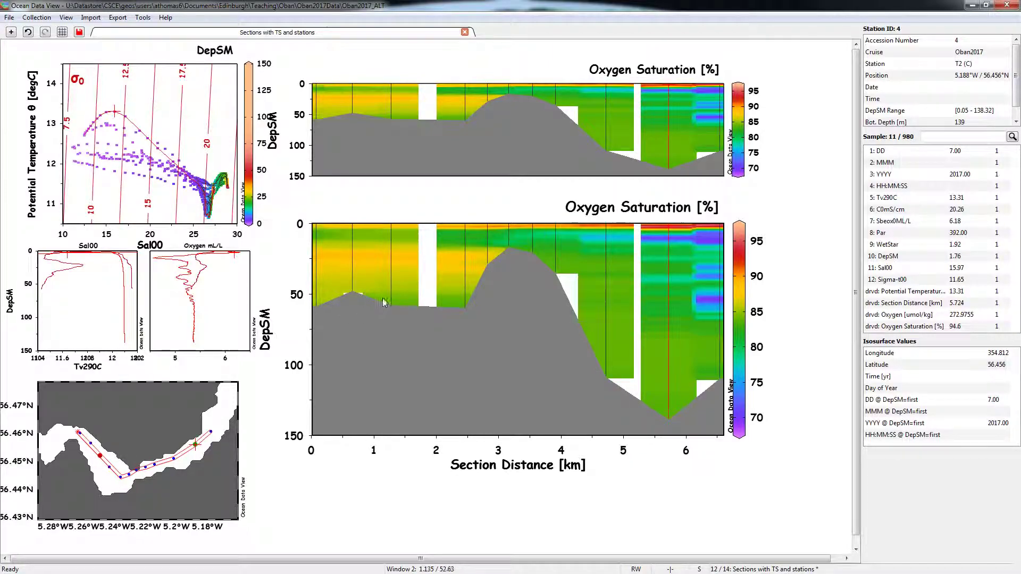
Set the graphics font family to Californian FB in General Settings.
click(66, 17)
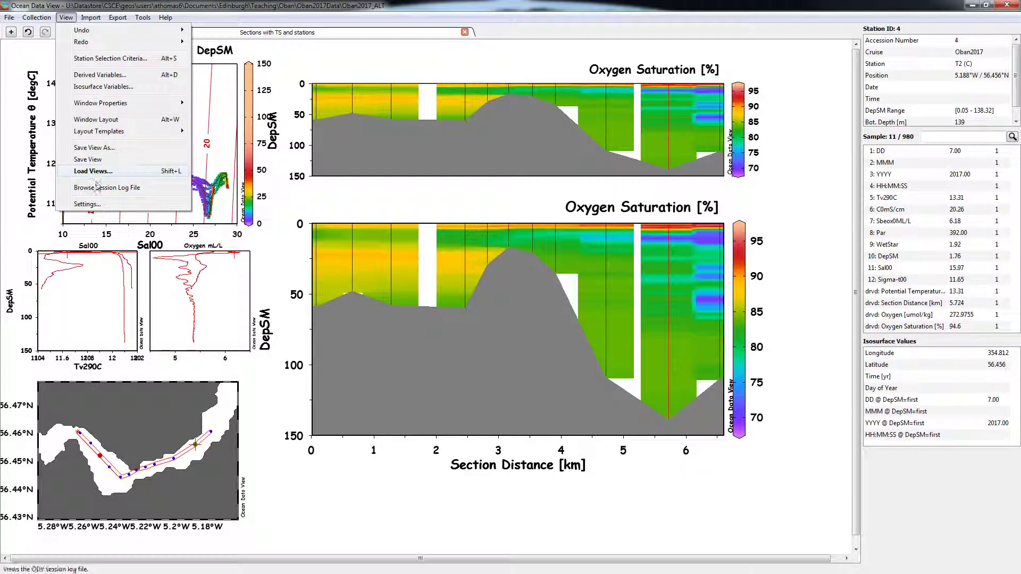
click(87, 204)
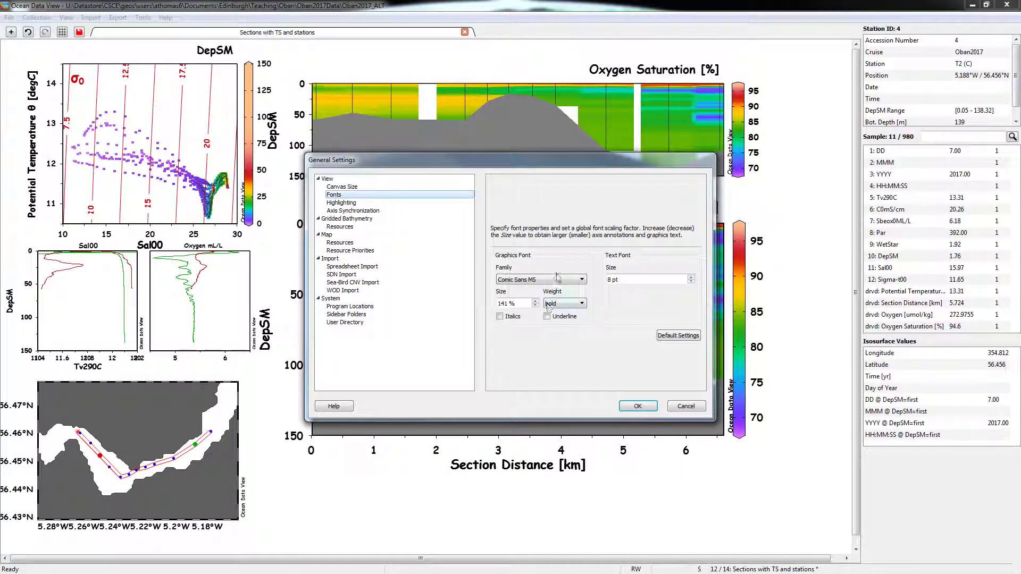
click(553, 280)
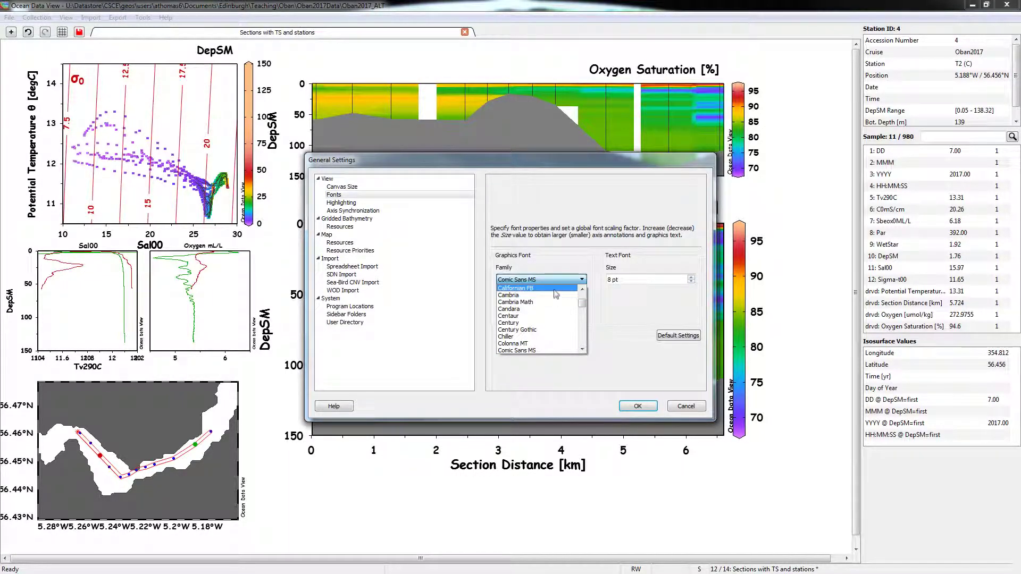
click(555, 289)
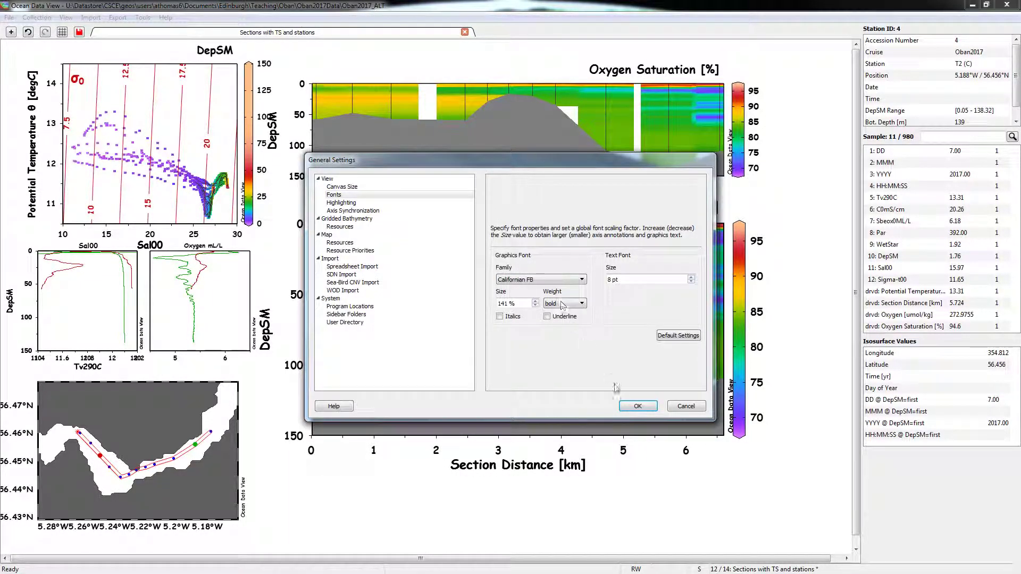
click(630, 406)
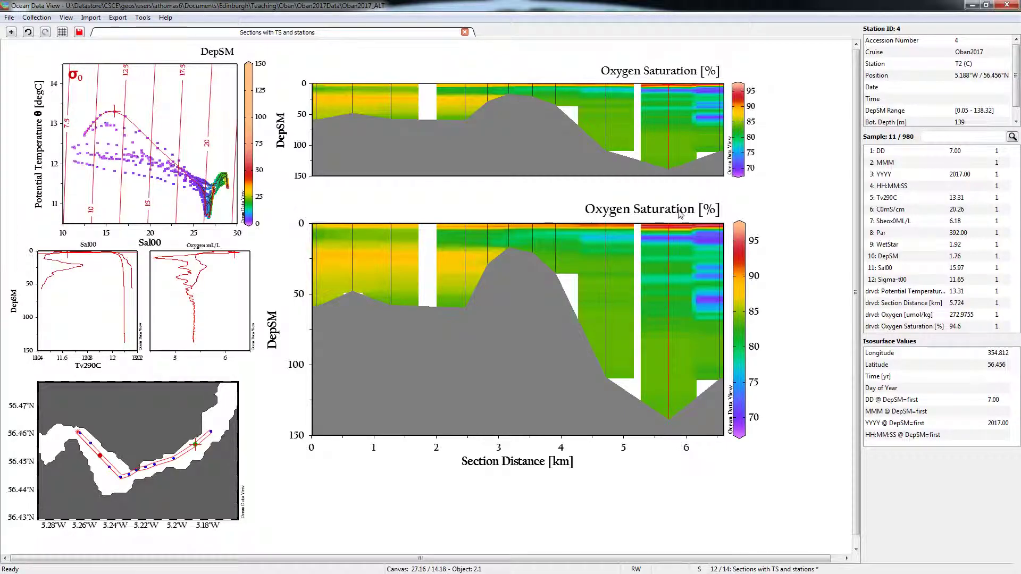
Uncheck 'Keep axis ranges synchronized' in the Axis Synchronization settings.
click(66, 17)
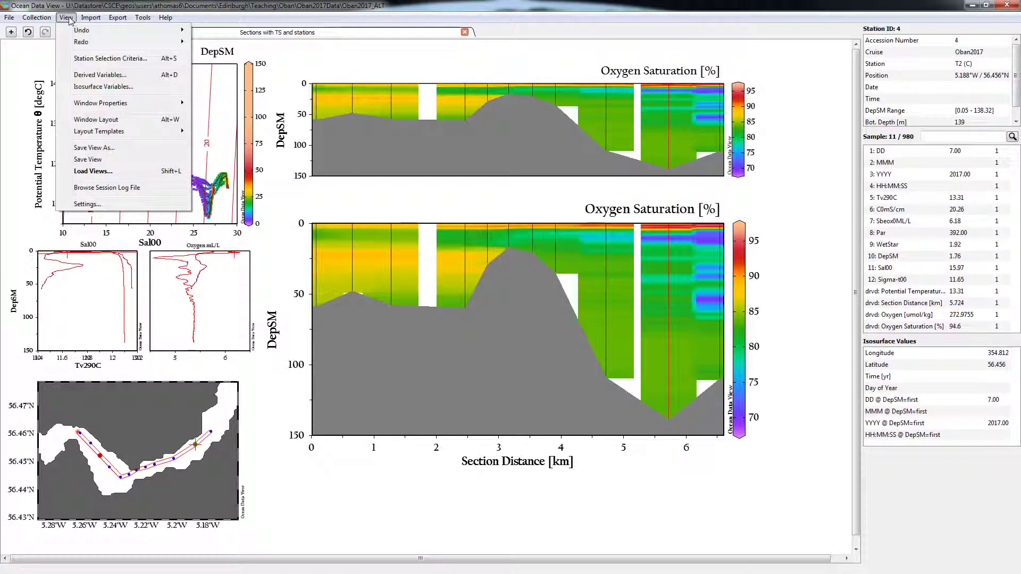
click(87, 204)
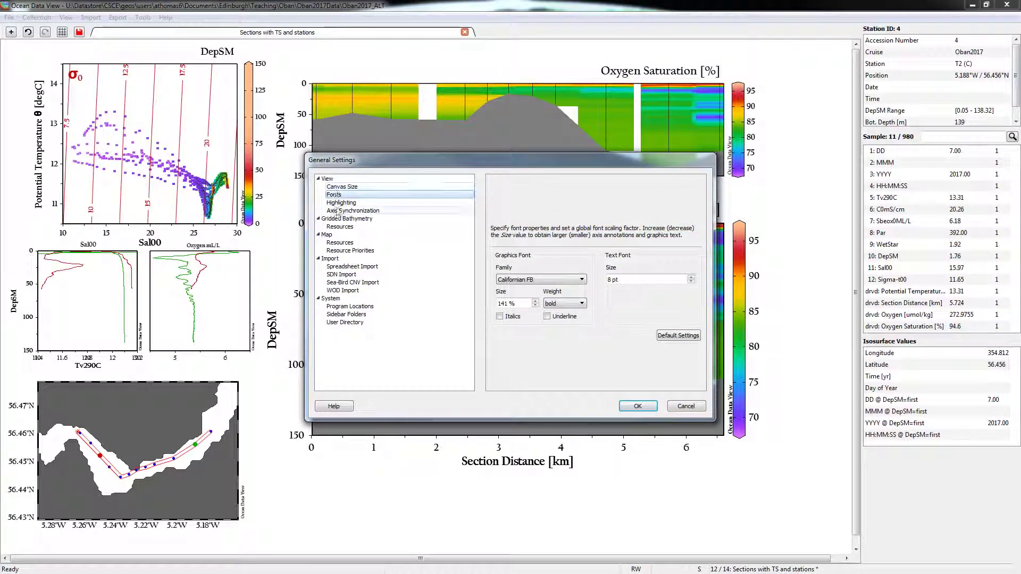
click(392, 211)
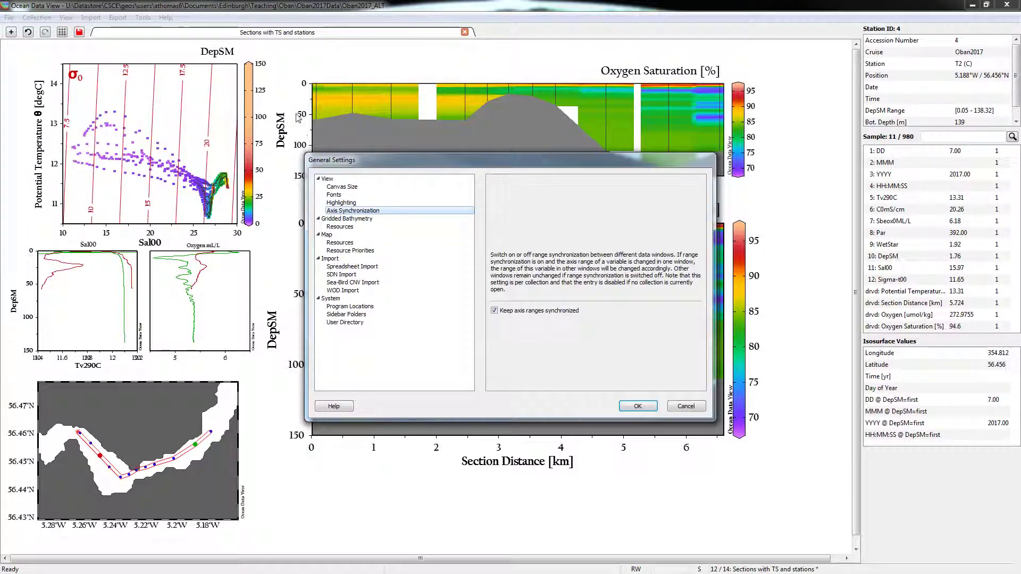
click(494, 310)
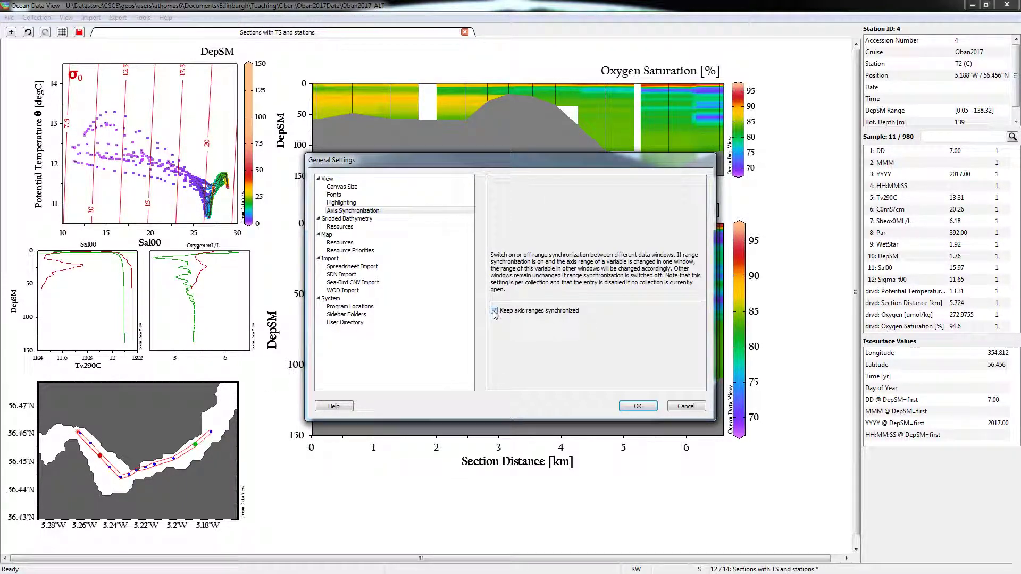
click(638, 406)
Set the top section's Y-axis depth maximum to 15 m via Set Ranges.
right_click(408, 148)
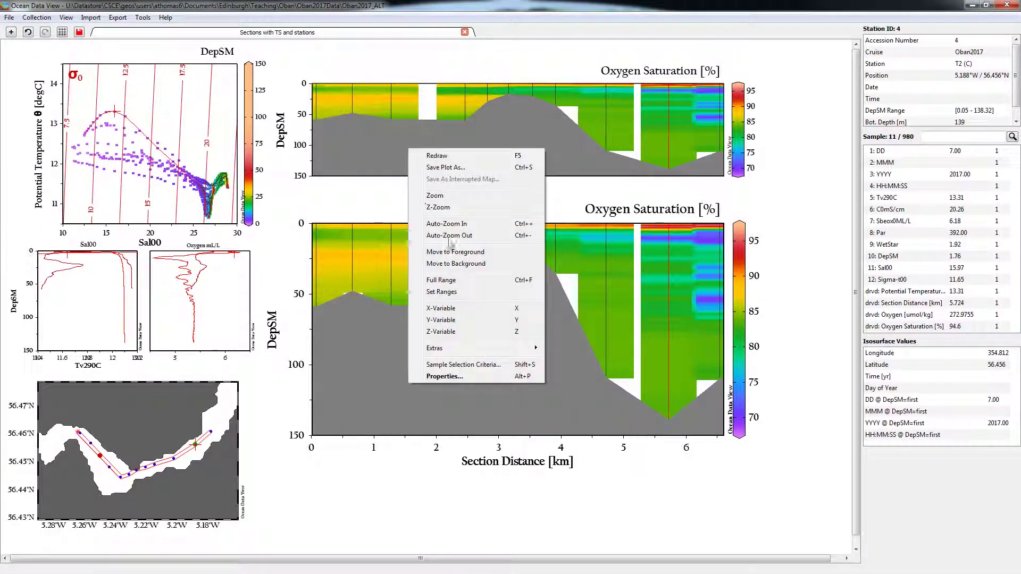
click(465, 289)
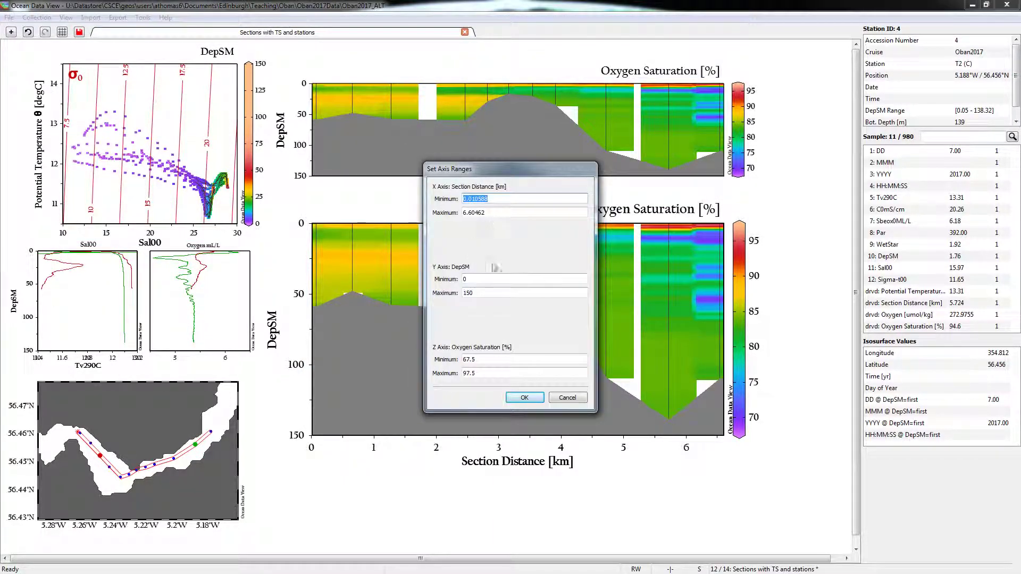
click(484, 294)
key(BackSpace)
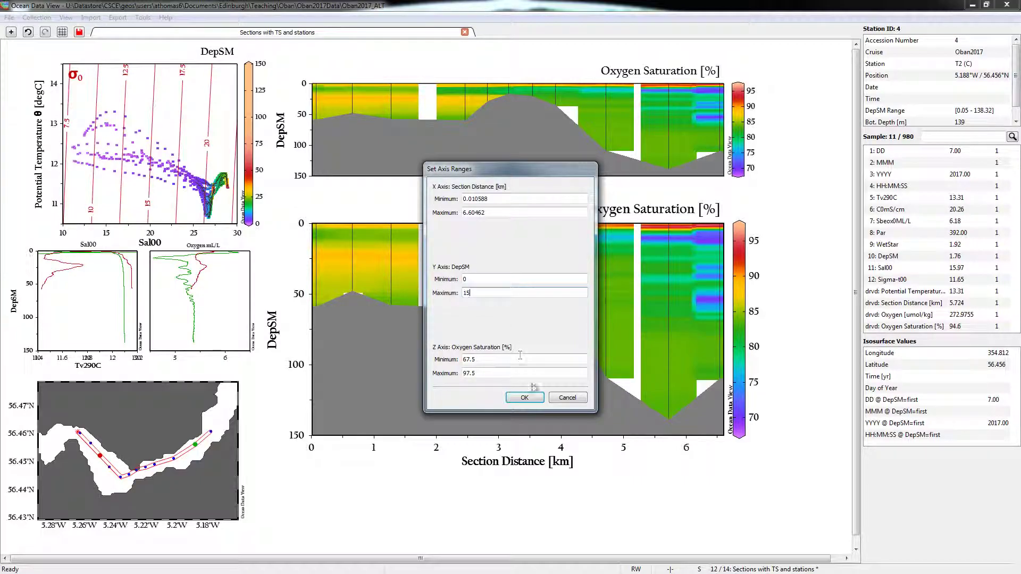
click(526, 399)
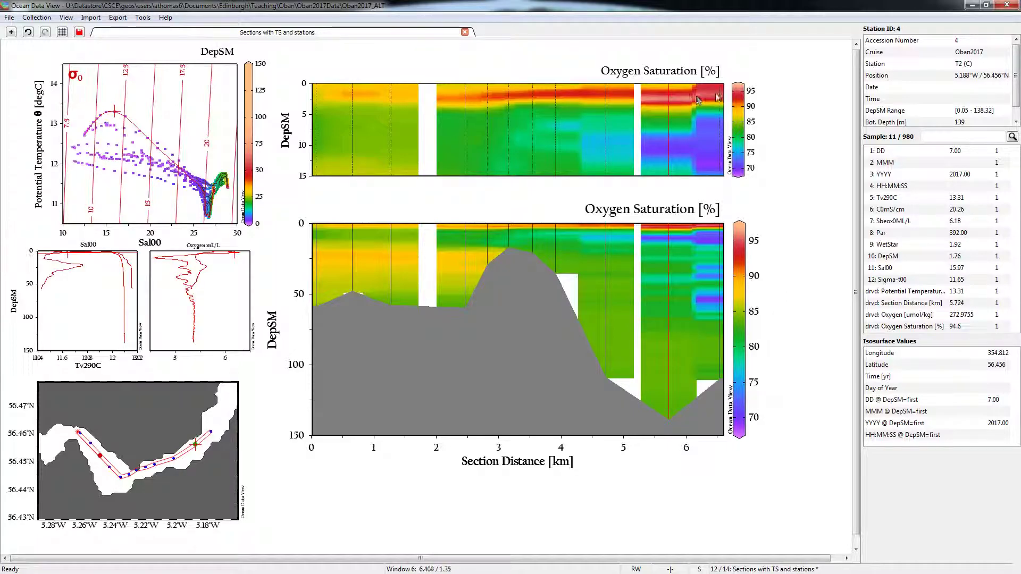
scroll(693, 96, down, 1)
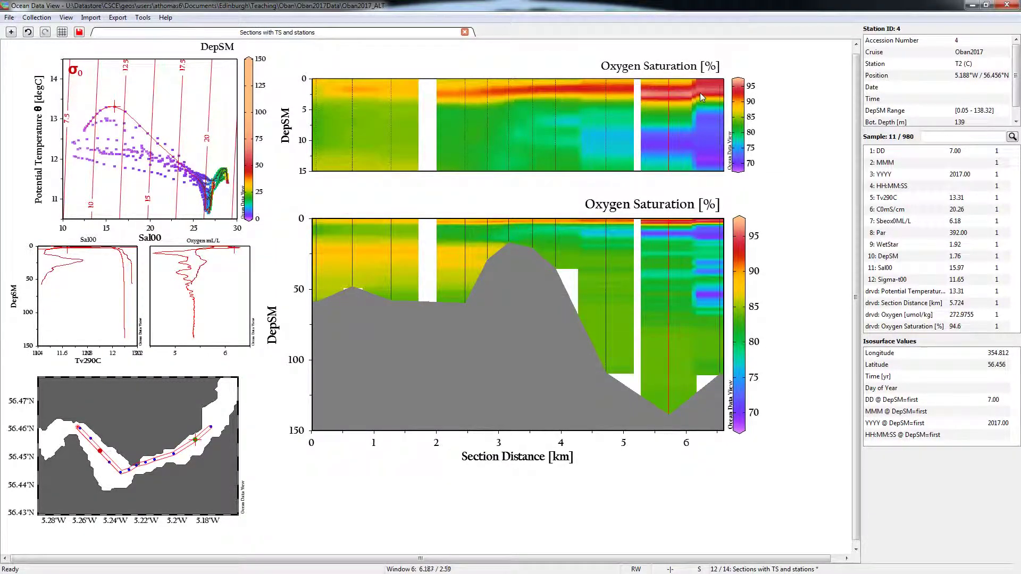
scroll(708, 109, up, 1)
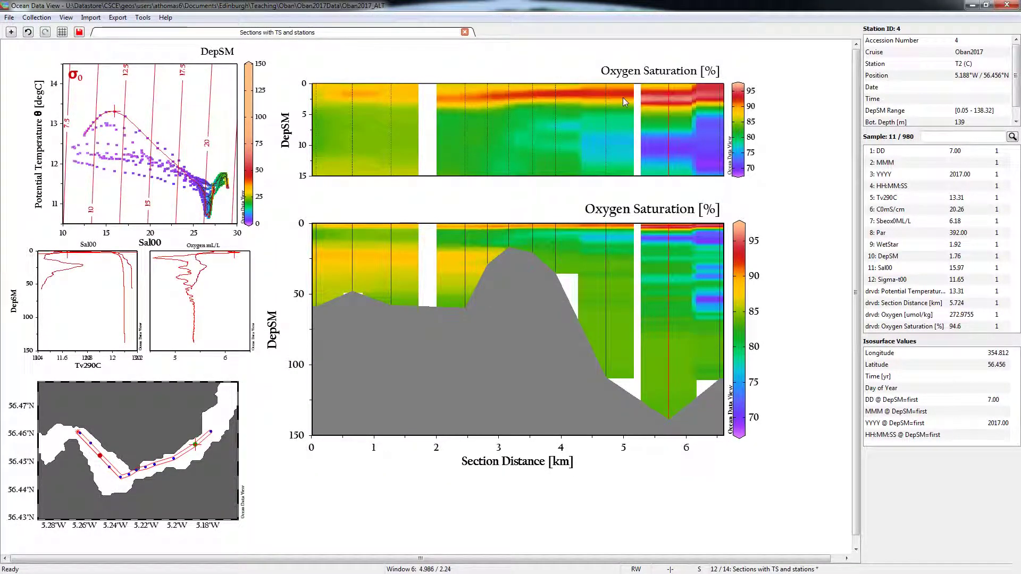